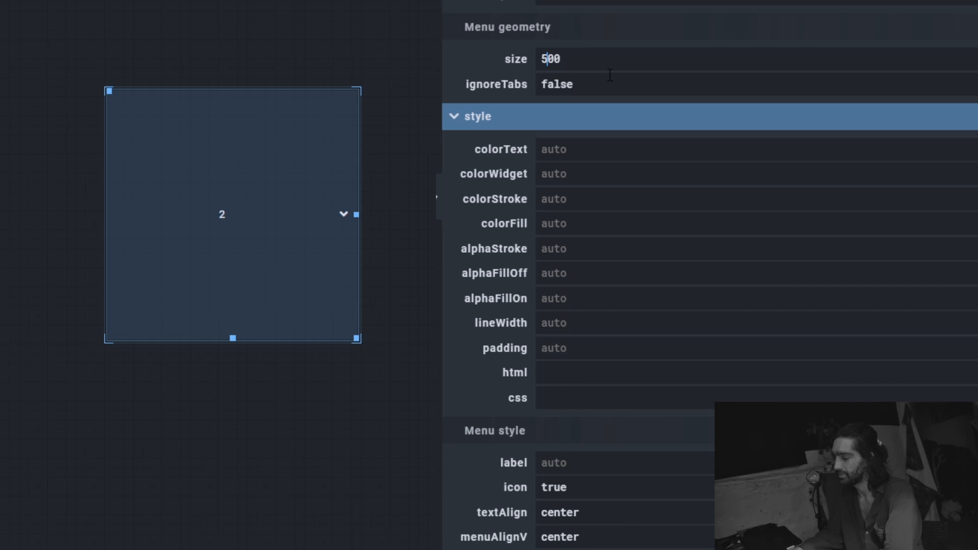
scroll(610, 79, down, 3)
scroll(609, 81, down, 5)
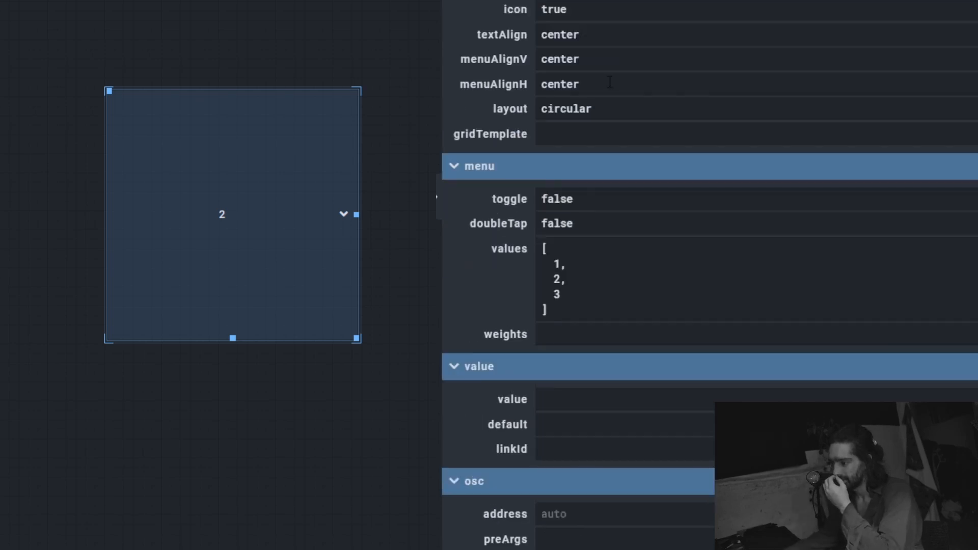
scroll(606, 245, up, 8)
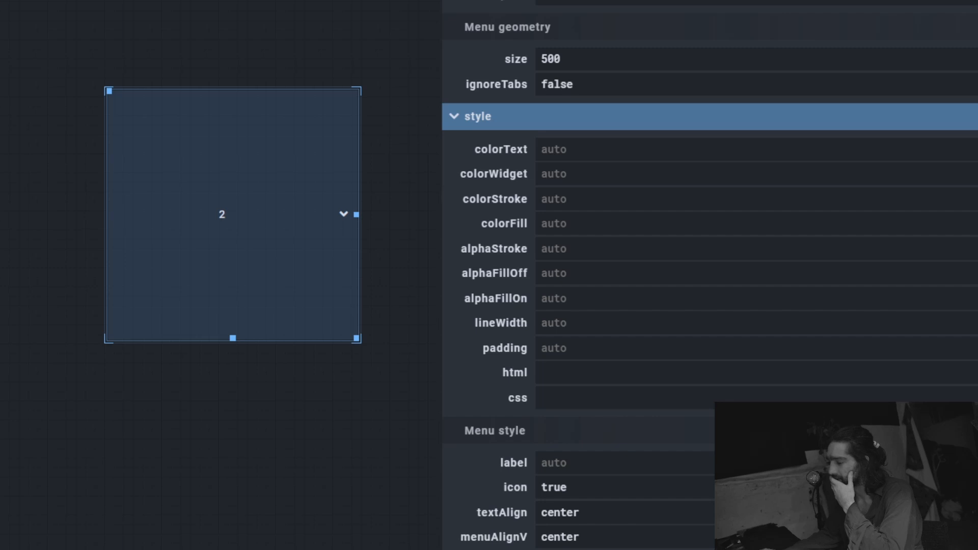
Step: Switch to Vectr in the browser, open the online editor and examine the width and height options for exporting the page
key(alt+Tab)
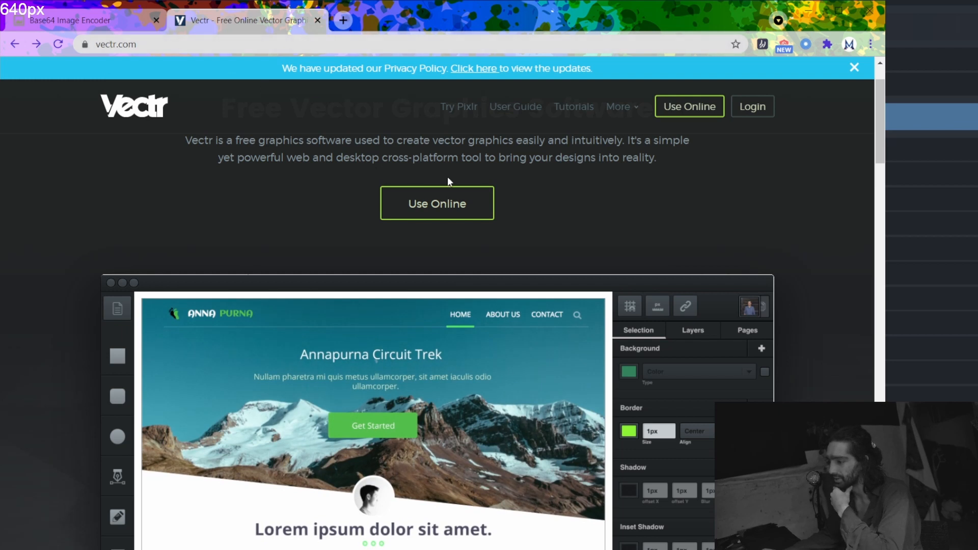
click(448, 214)
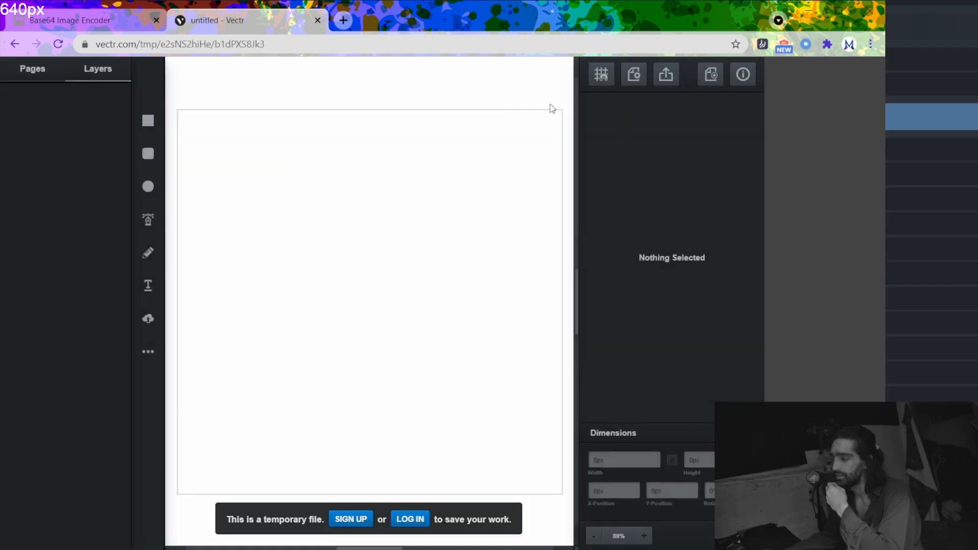
click(667, 75)
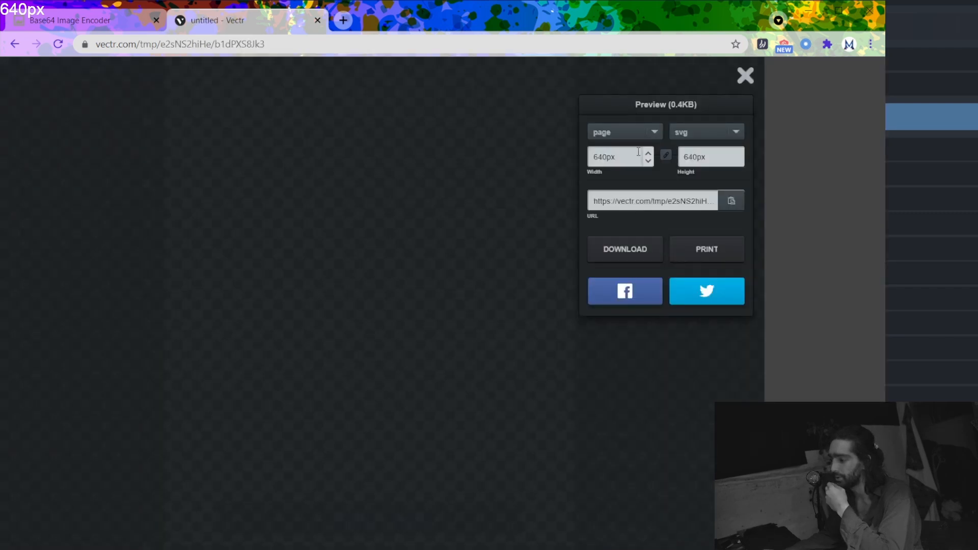
double_click(607, 156)
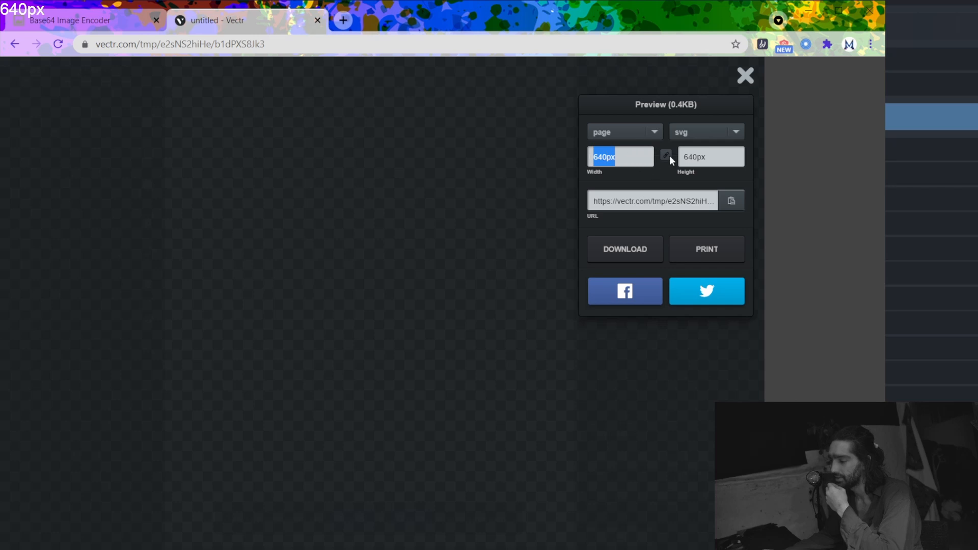
drag(732, 157, 530, 154)
drag(590, 159, 641, 157)
click(14, 43)
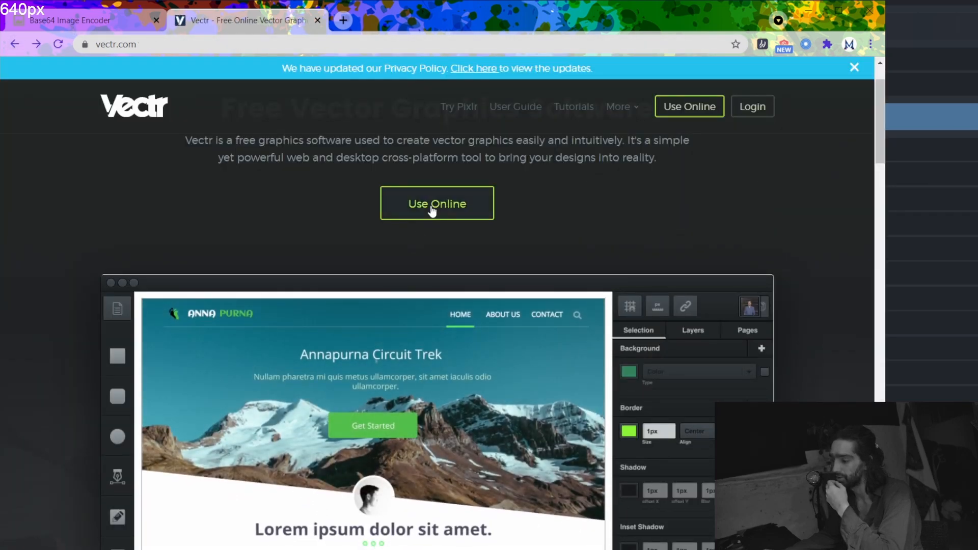
Step: Start a new blank drawing in Vectr's online editor and draw a green circle about 250 px in diameter near the page centre
click(431, 207)
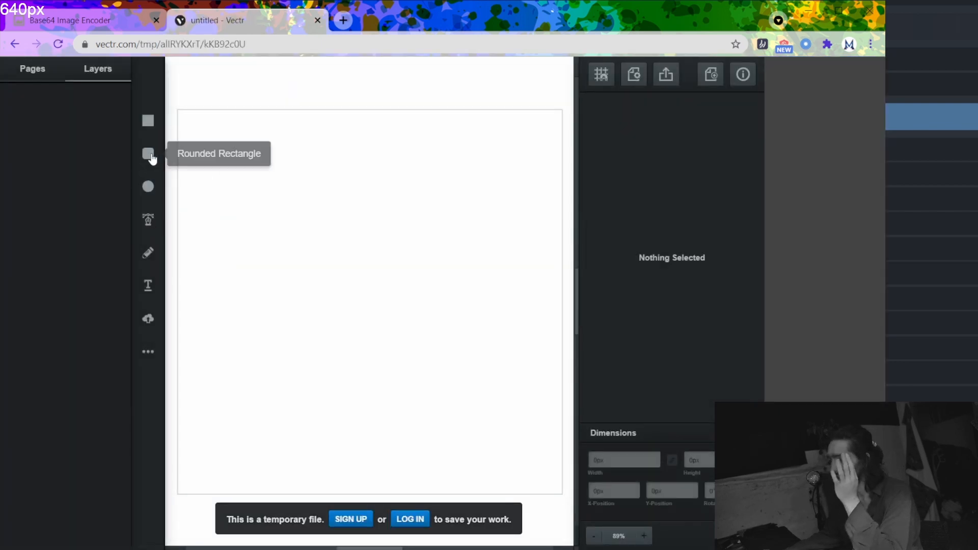
click(147, 186)
mouse_move(273, 191)
mouse_down()
mouse_move(435, 310)
mouse_move(455, 373)
mouse_up()
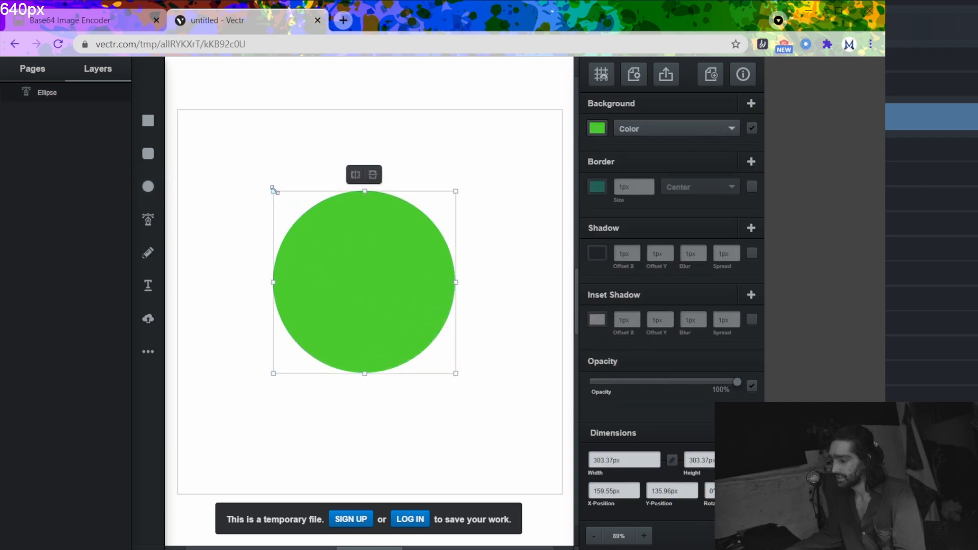
drag(273, 189, 298, 218)
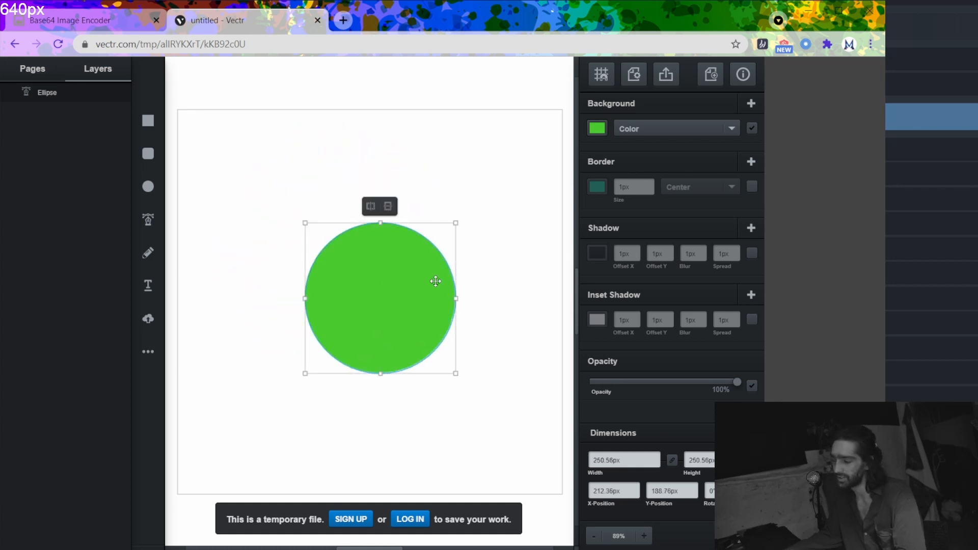
Step: Move the circle to the page's lower-right corner and stretch it into an ellipse about 466 px wide and 635 px high
drag(436, 282, 496, 421)
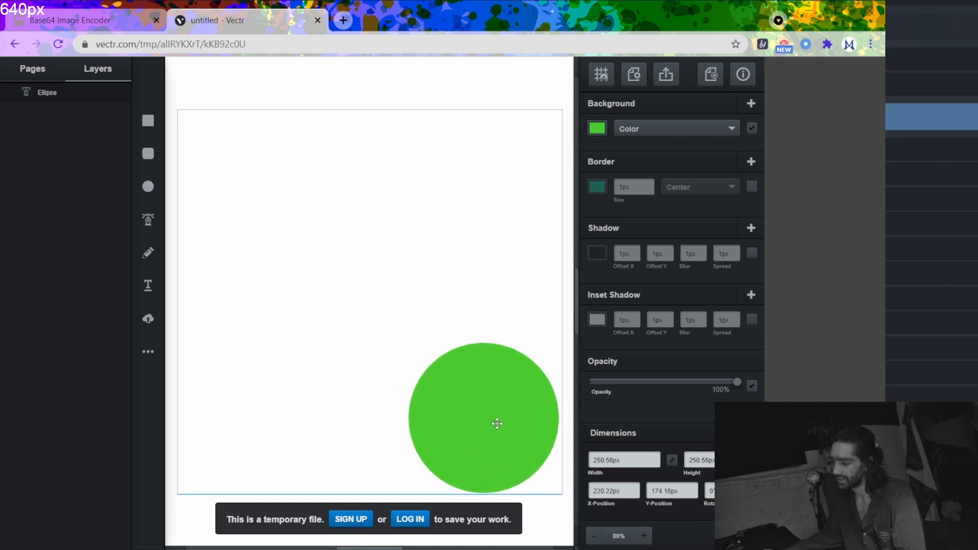
drag(412, 342, 278, 118)
click(38, 70)
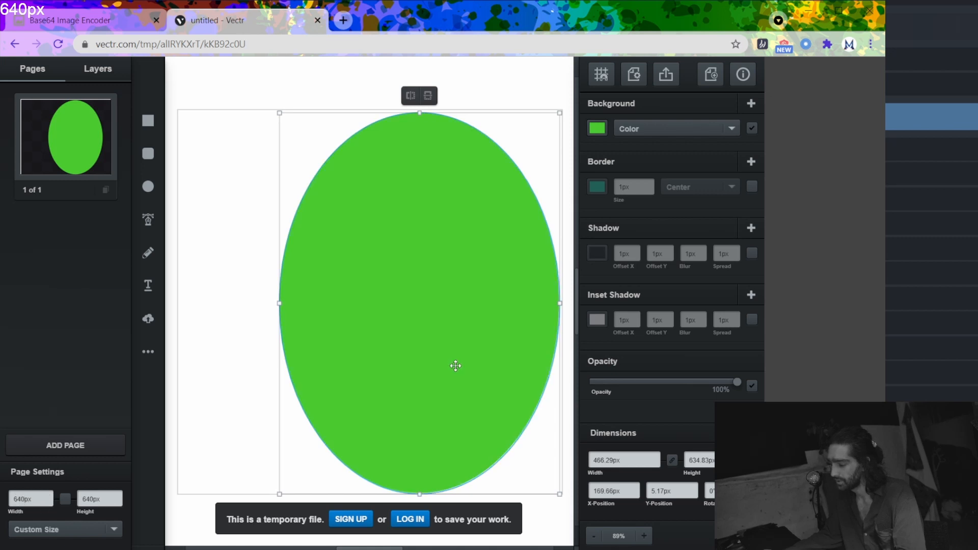
drag(454, 365, 465, 365)
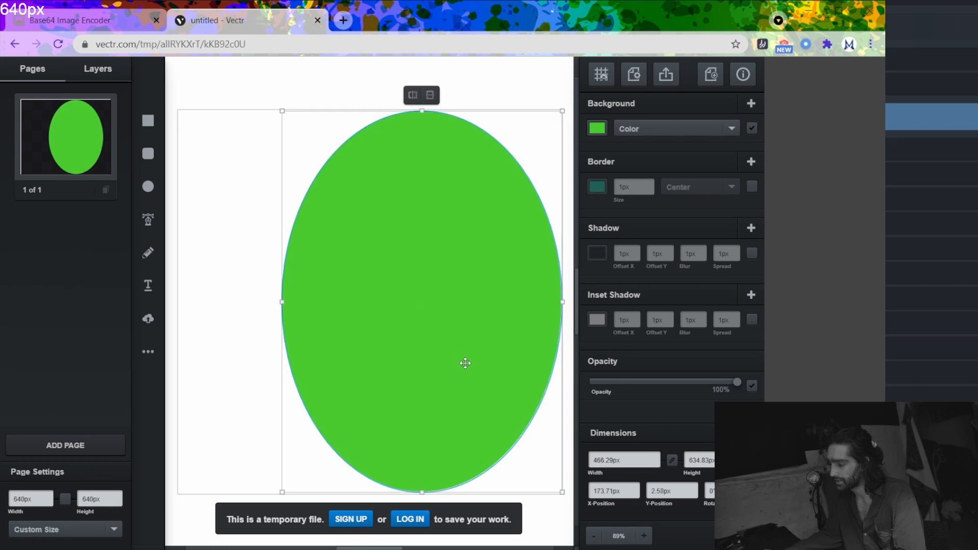
Step: Set the page width to 466.29 px to match the ellipse and move the ellipse to X 0 px, Y 0 px
click(616, 458)
key(ctrl+c)
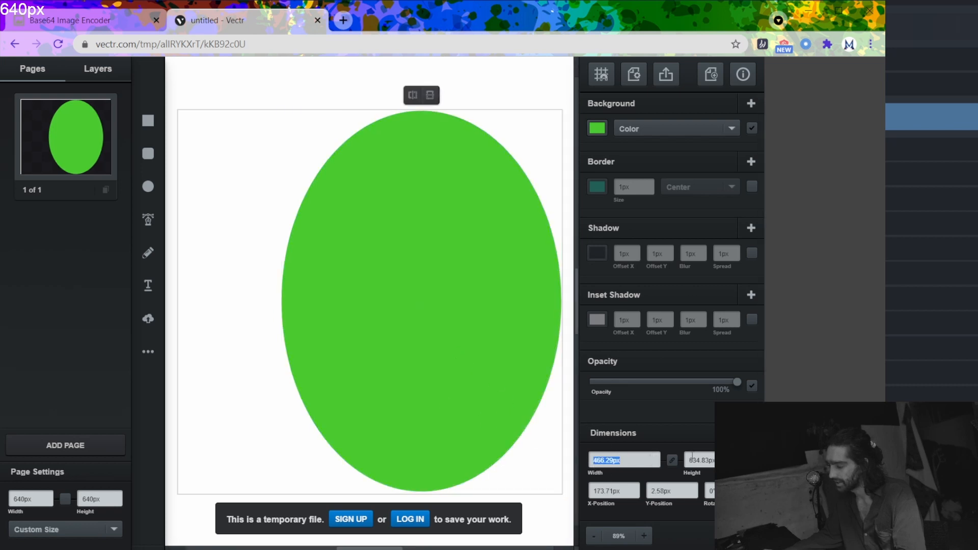
click(20, 499)
key(ctrl+v)
drag(428, 308, 324, 309)
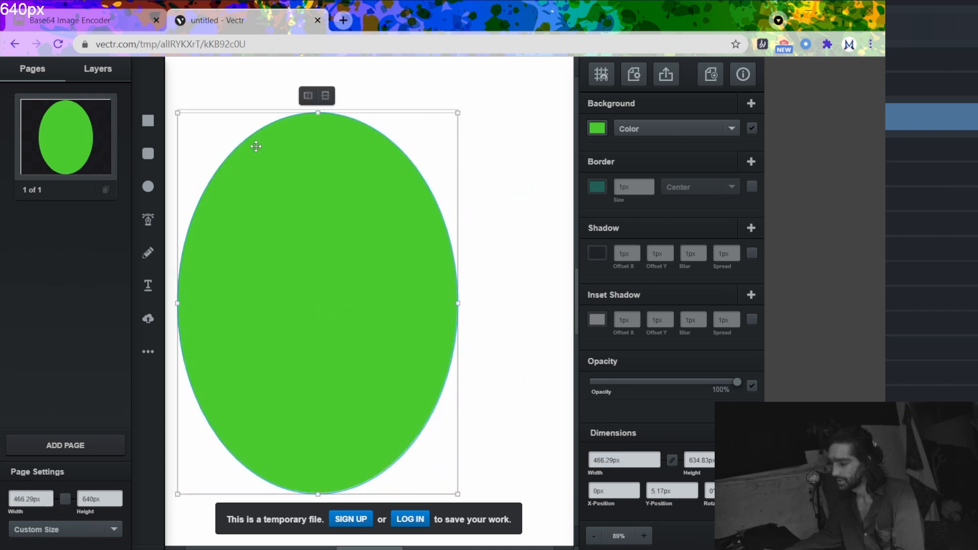
drag(361, 211, 360, 207)
drag(343, 288, 334, 284)
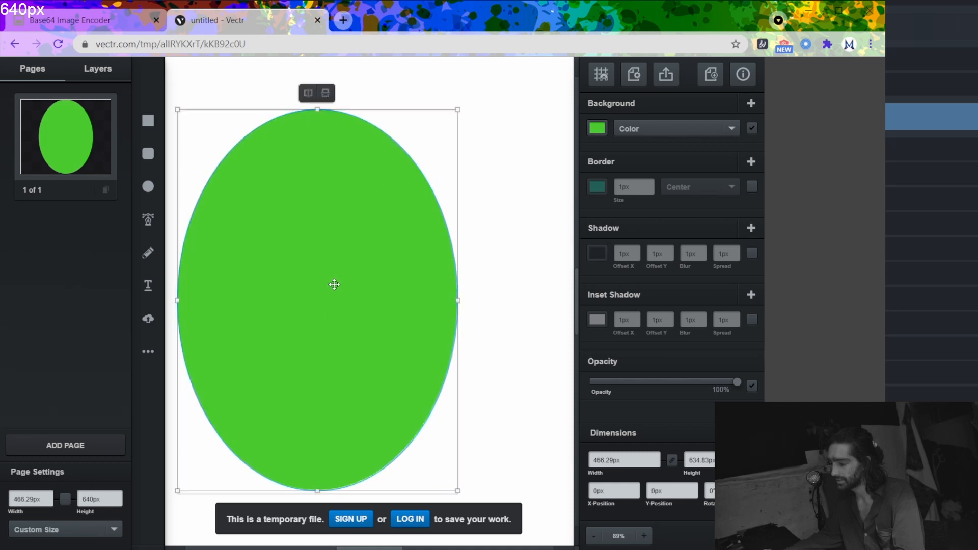
Step: Export the page as an SVG with a width of 100 px and download it
click(653, 78)
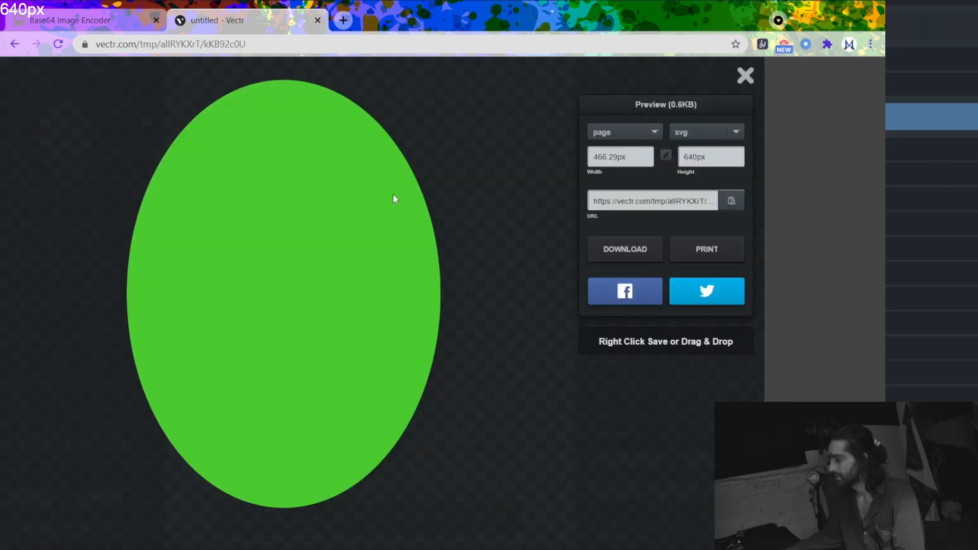
click(629, 159)
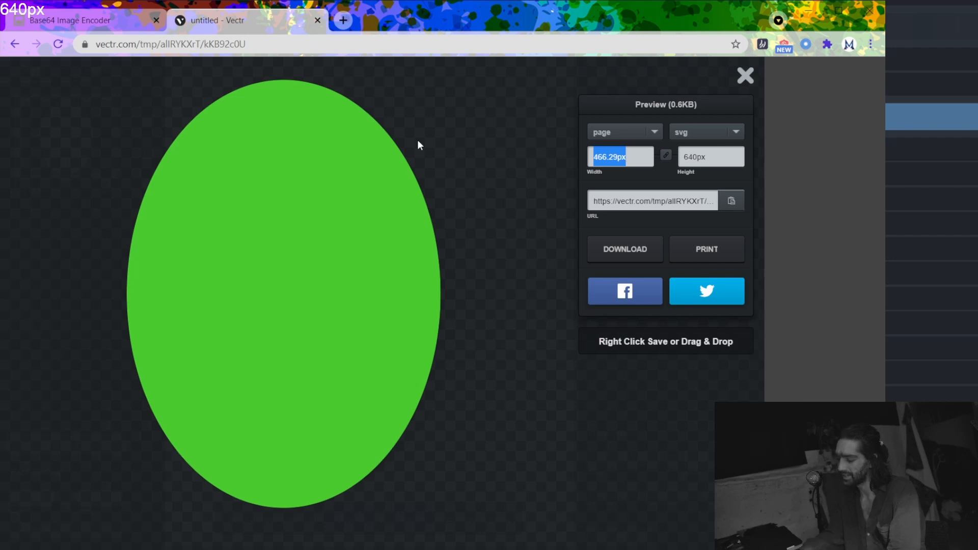
text(70)
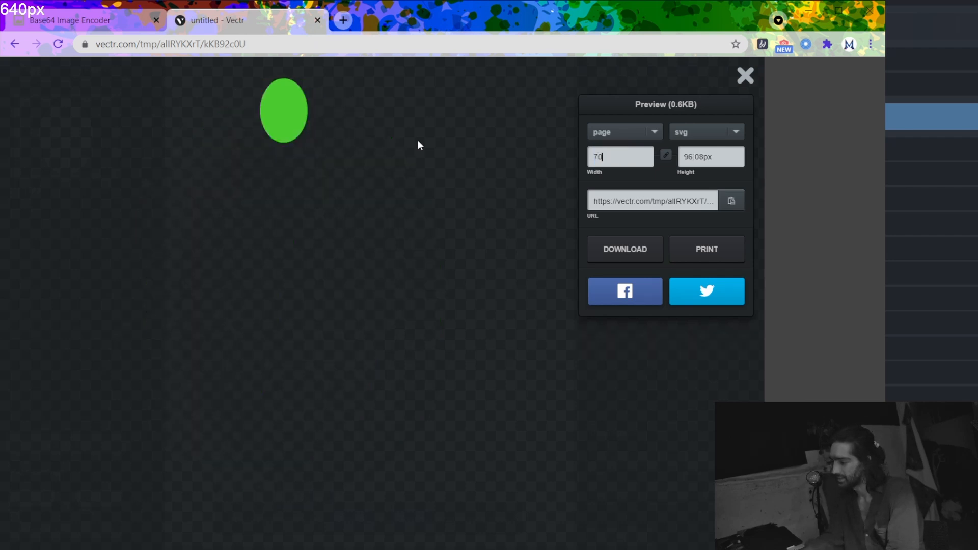
key(BackSpace)
key(BackSpace)
text(100)
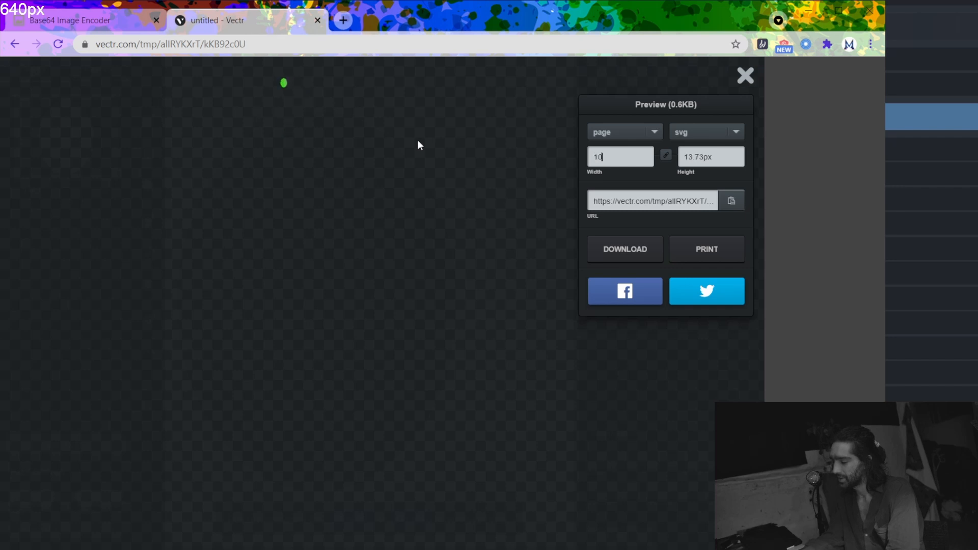
click(634, 246)
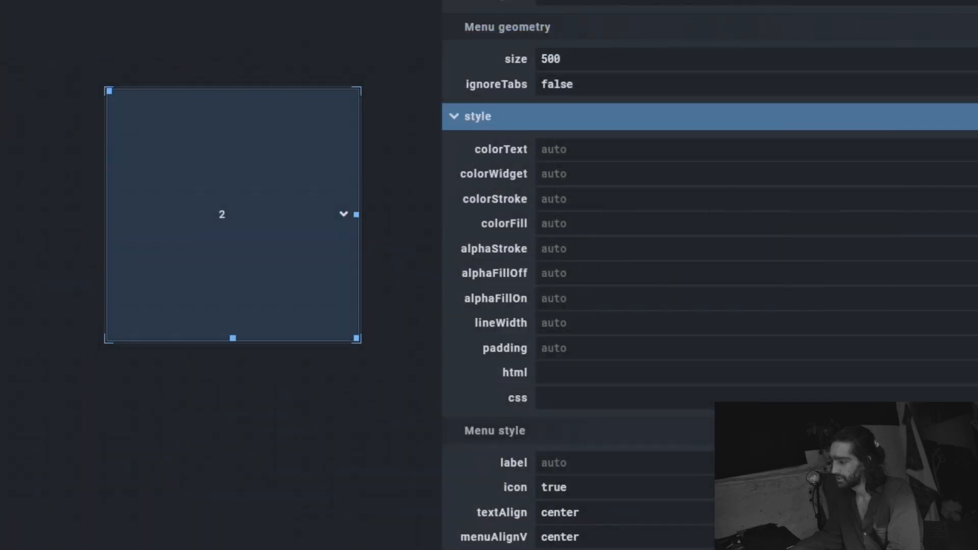
Step: Encode the Circle, Tall Rectangle and Wide Rectangle files from the Downloads SVG folder with the Base64 Image Encoder
drag(977, 20, 785, 0)
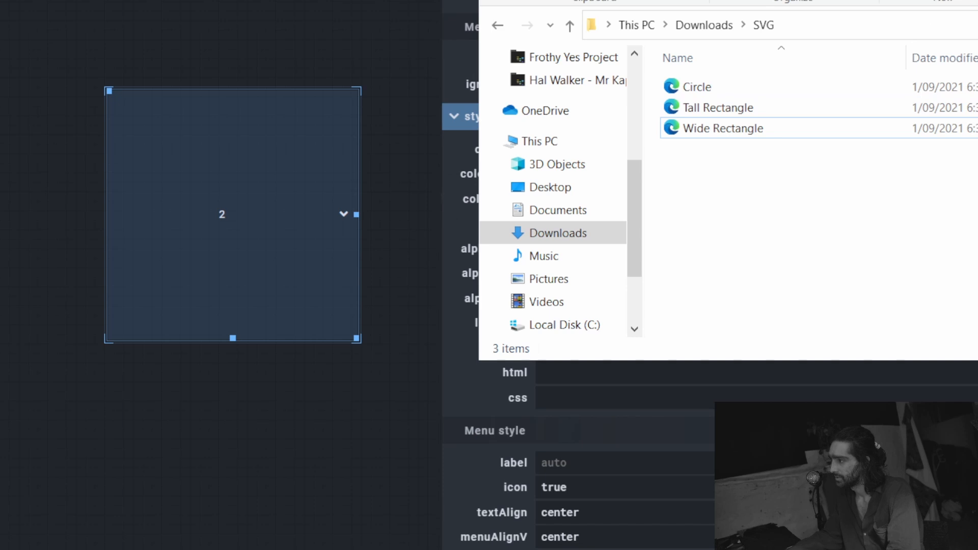
drag(711, 0, 977, 21)
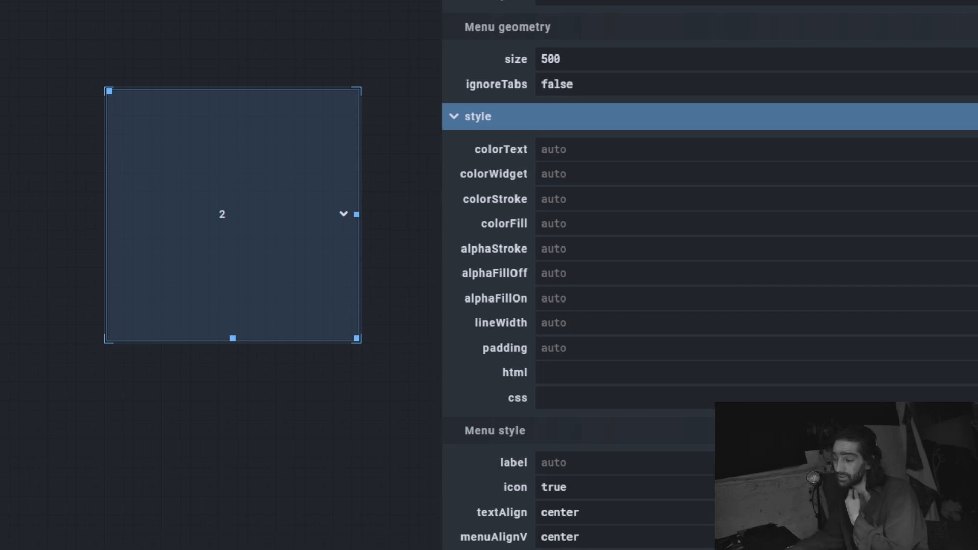
key(alt+Tab)
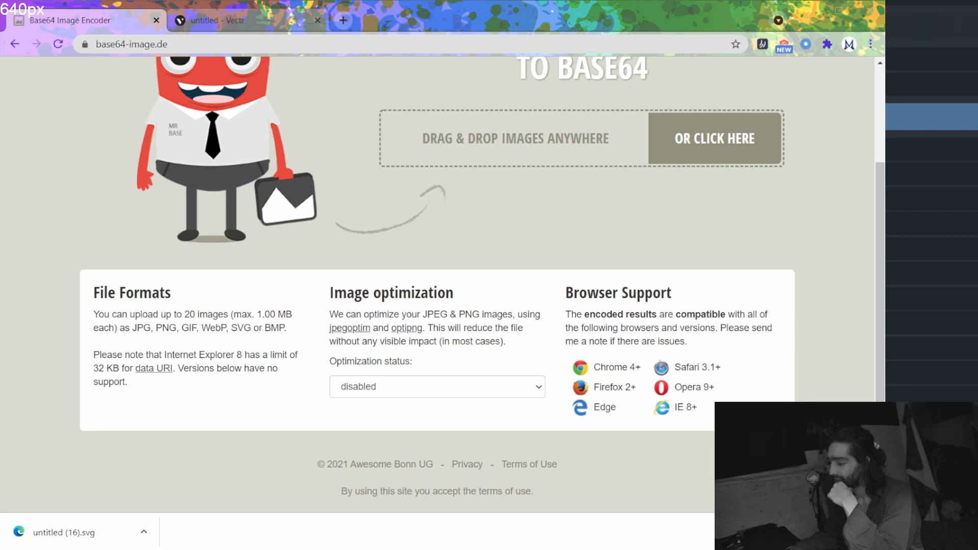
click(544, 542)
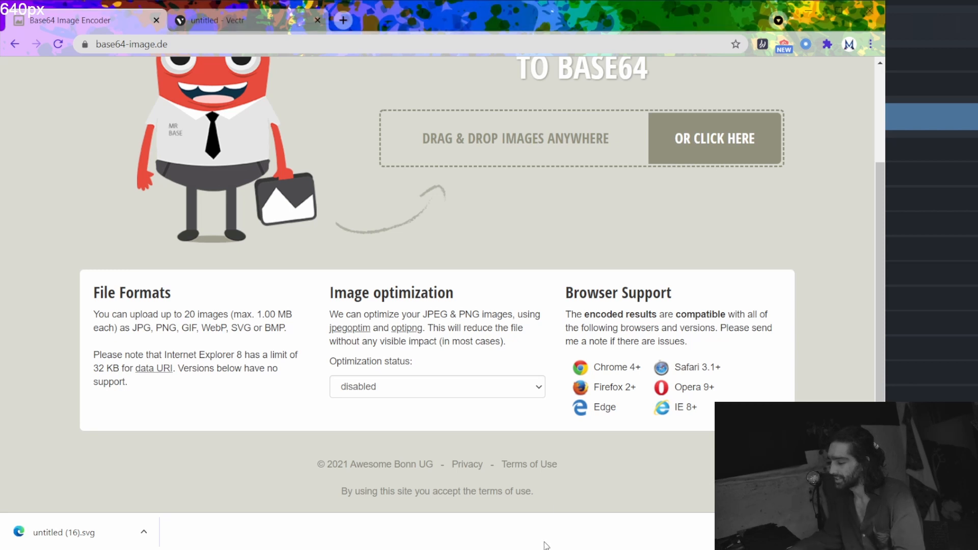
key(alt+Tab)
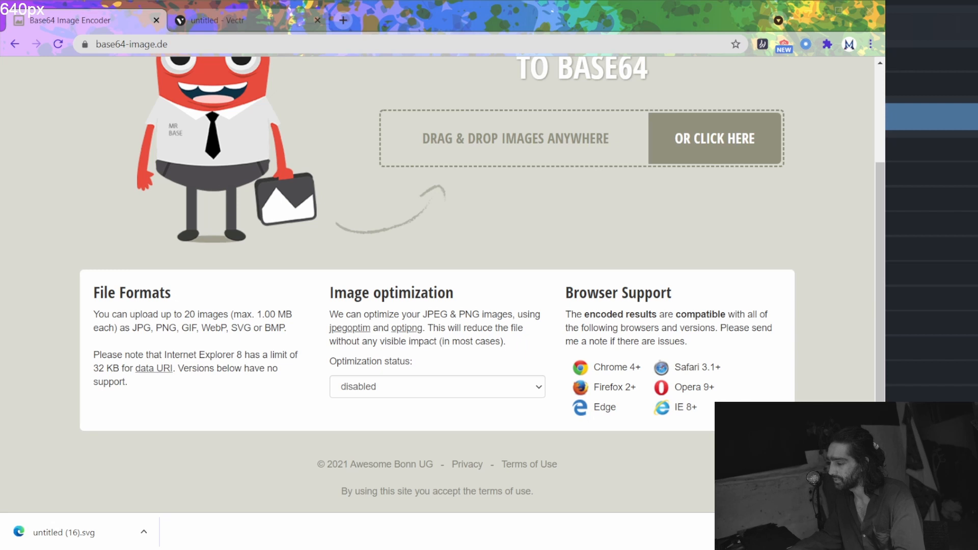
drag(234, 545, 242, 326)
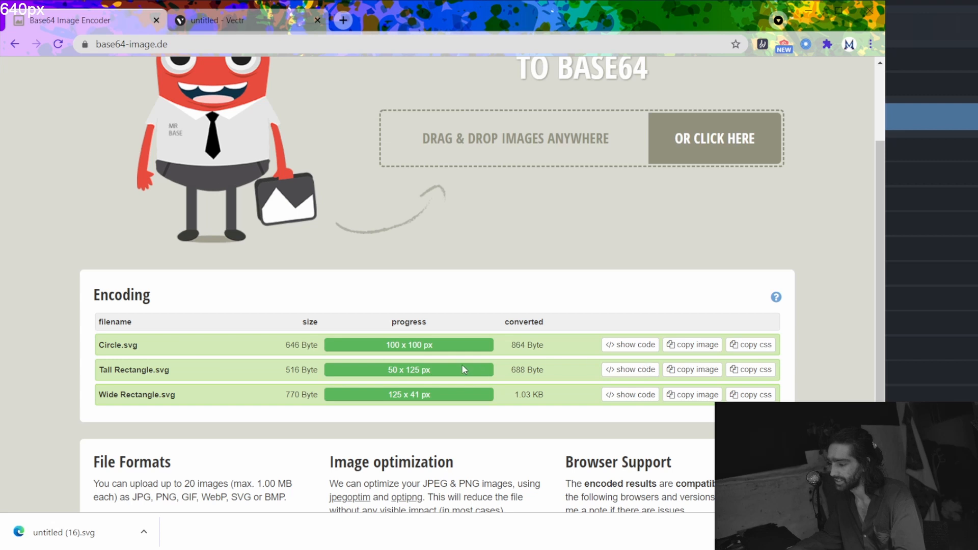
drag(385, 344, 423, 345)
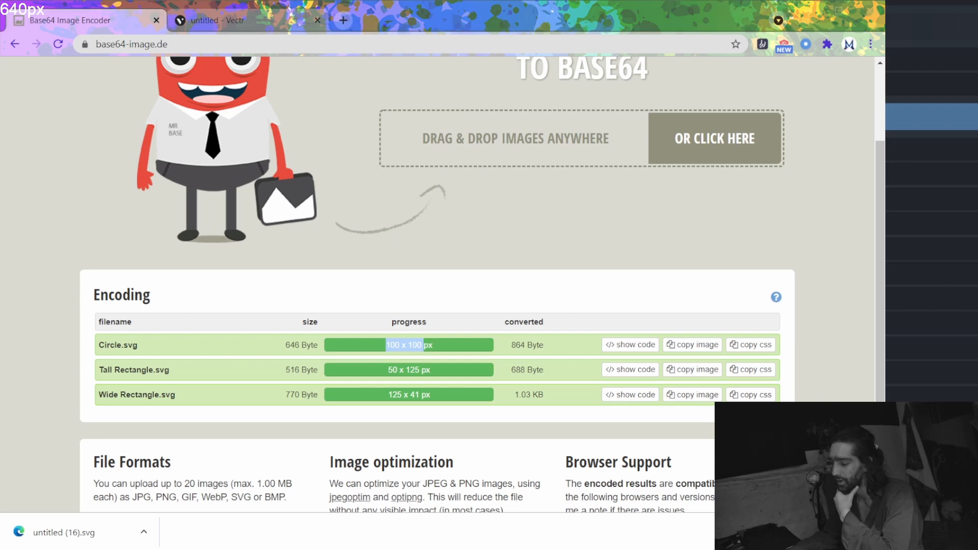
Step: Switch back to Open Stage Control and set the menu widget's html property to "Menu"
key(alt+Tab)
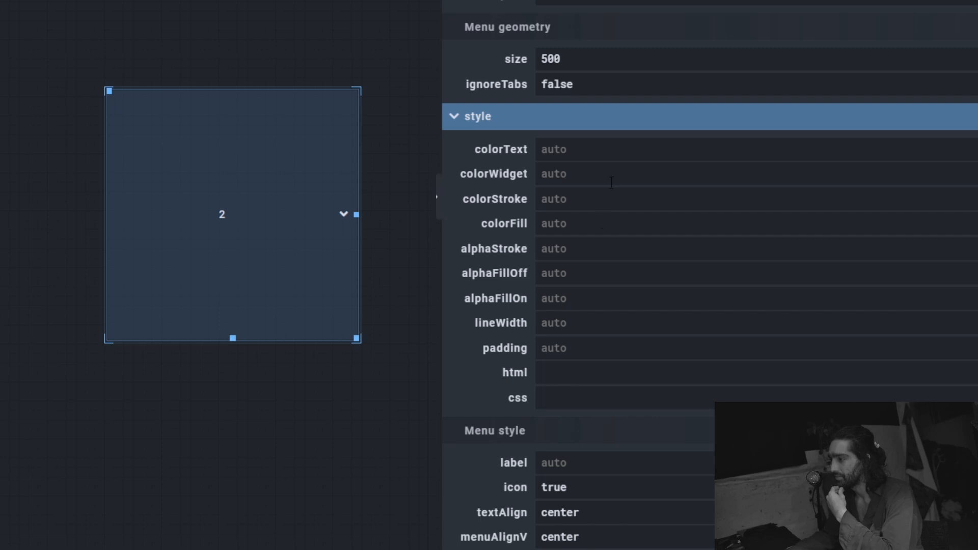
scroll(589, 295, down, 4)
click(571, 183)
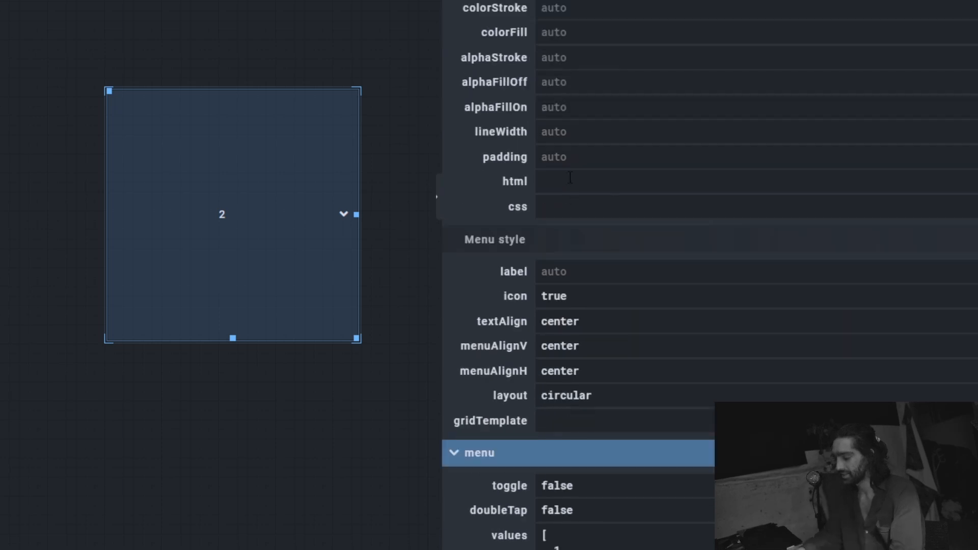
text(mENIU)
key(BackSpace)
key(BackSpace)
key(BackSpace)
key(BackSpace)
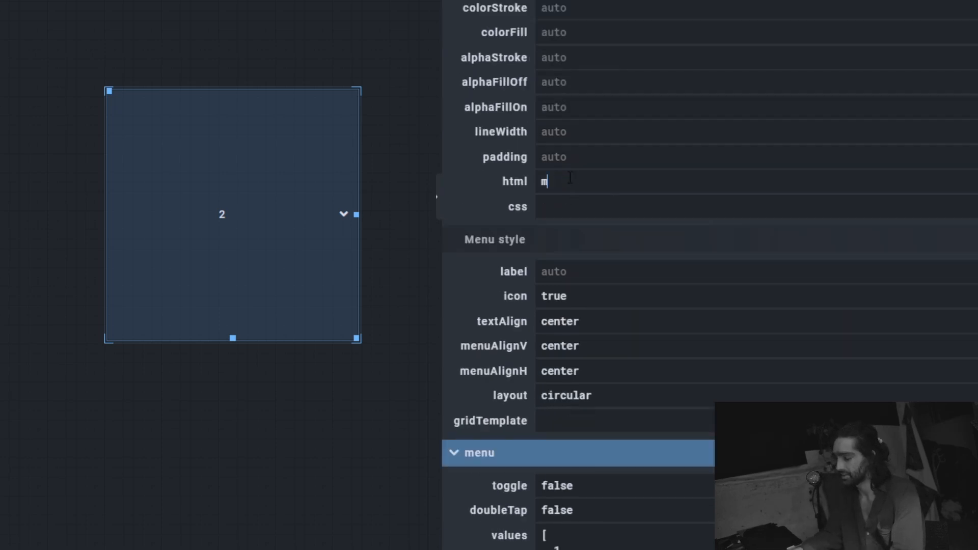
text(enu)
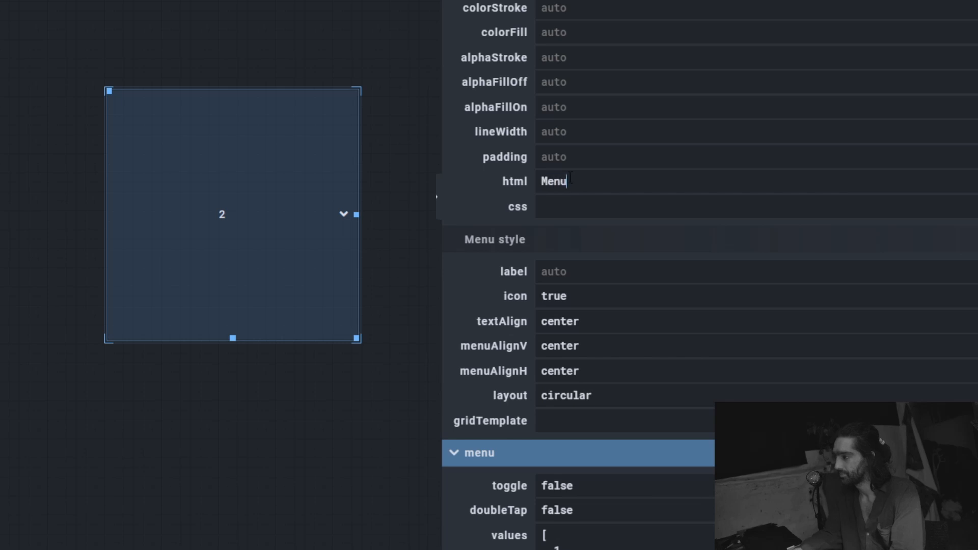
key(Return)
click(311, 243)
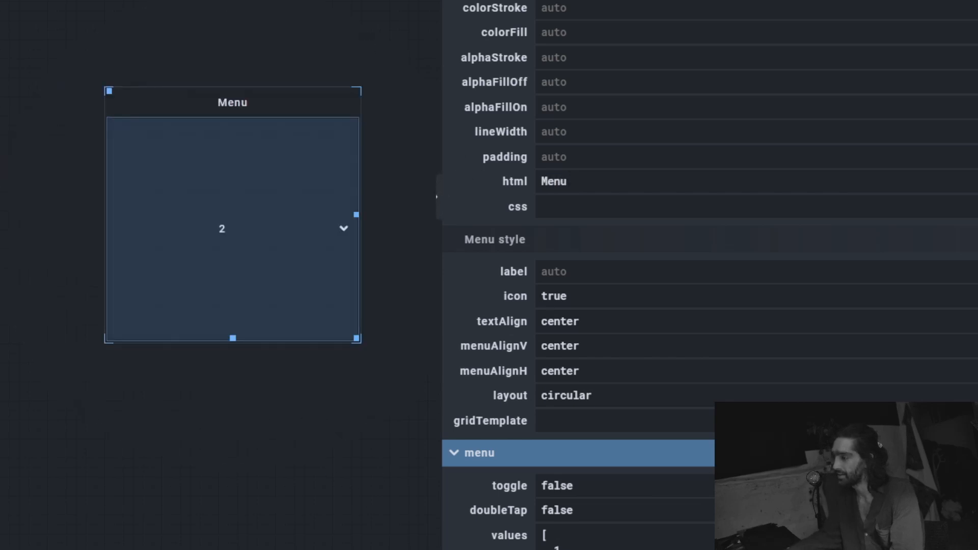
Step: Prefix each of the menu widget's three values 1, 2 and 3 with the icon key "^circle":
scroll(465, 159, down, 5)
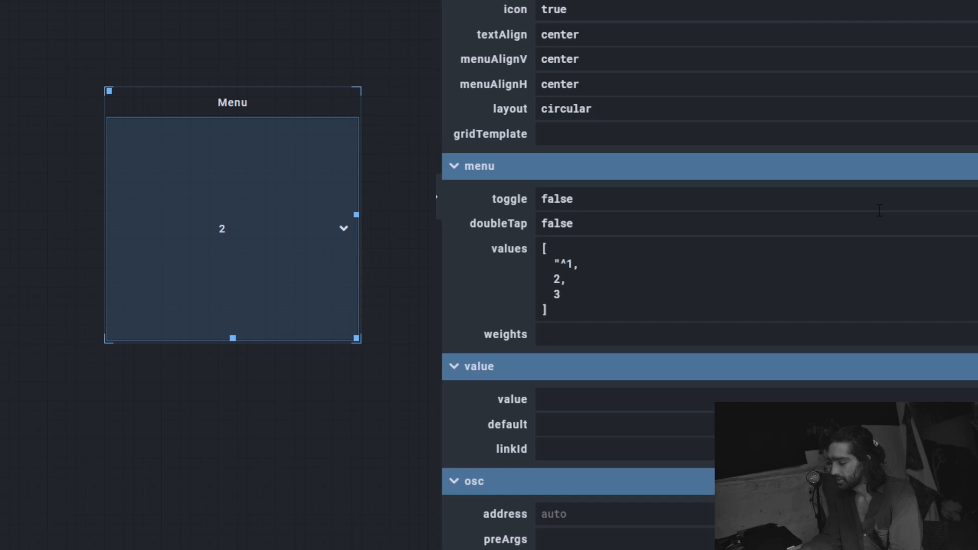
text(circle)
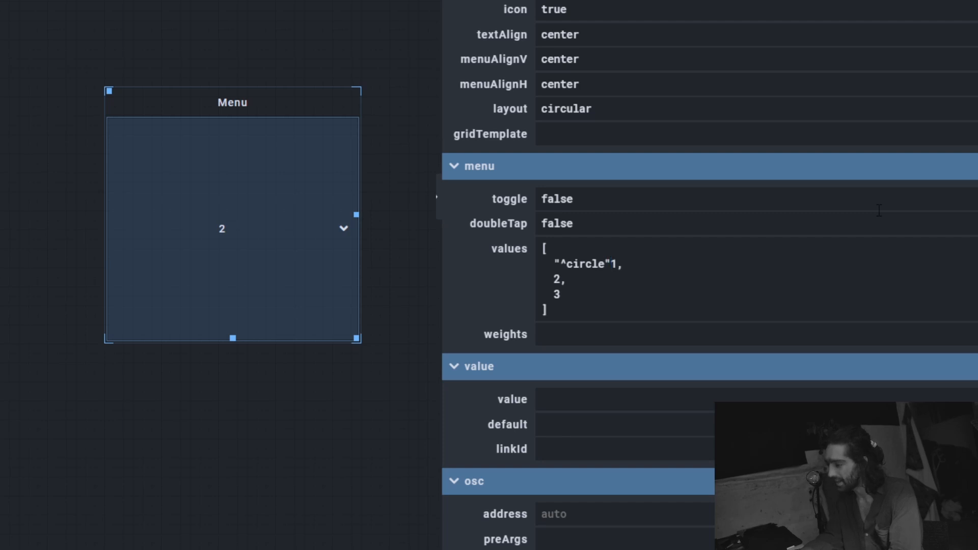
text(":)
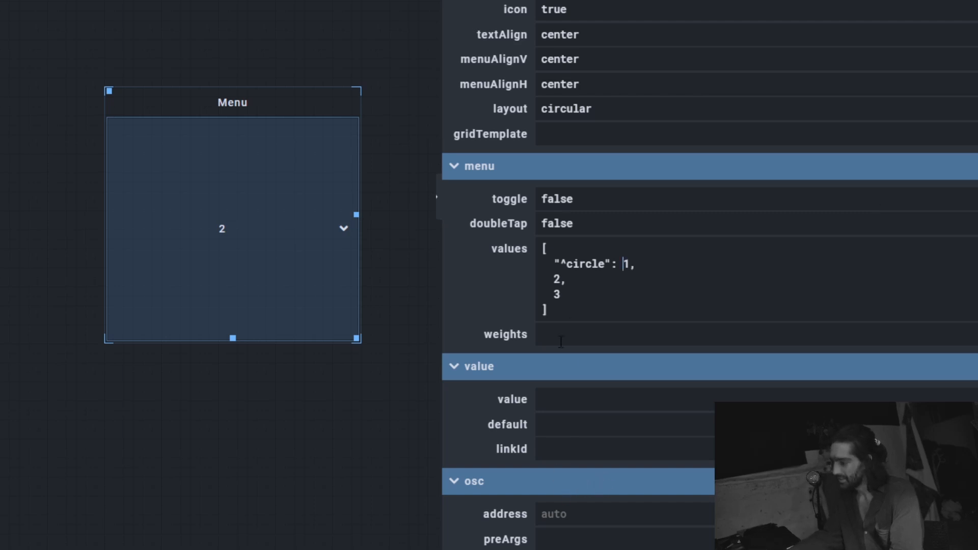
drag(623, 263, 557, 264)
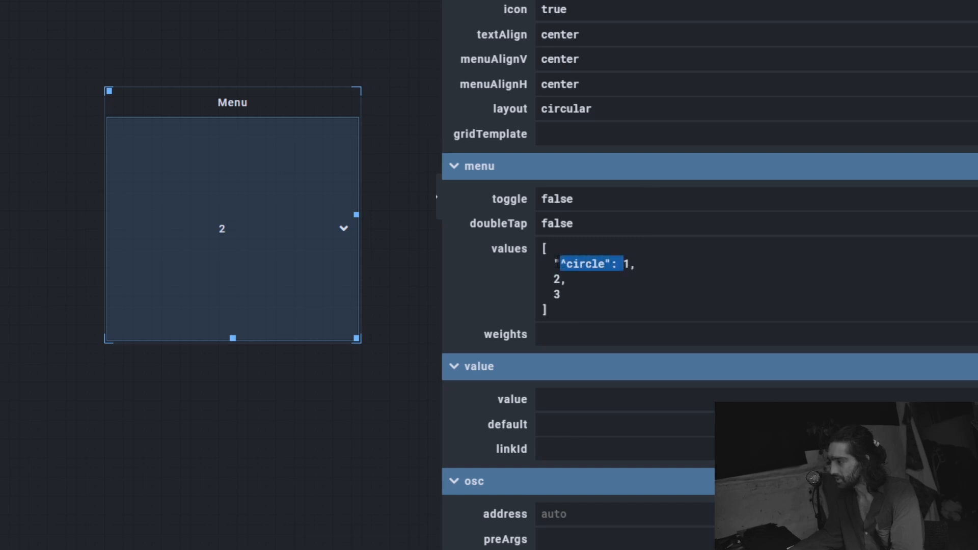
click(553, 279)
text("^circle":)
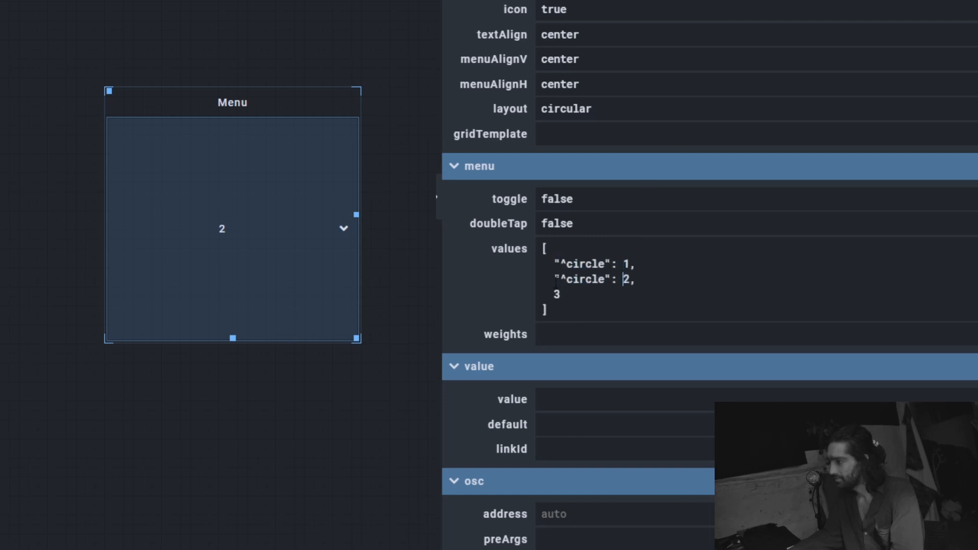
click(554, 293)
text("^circle":)
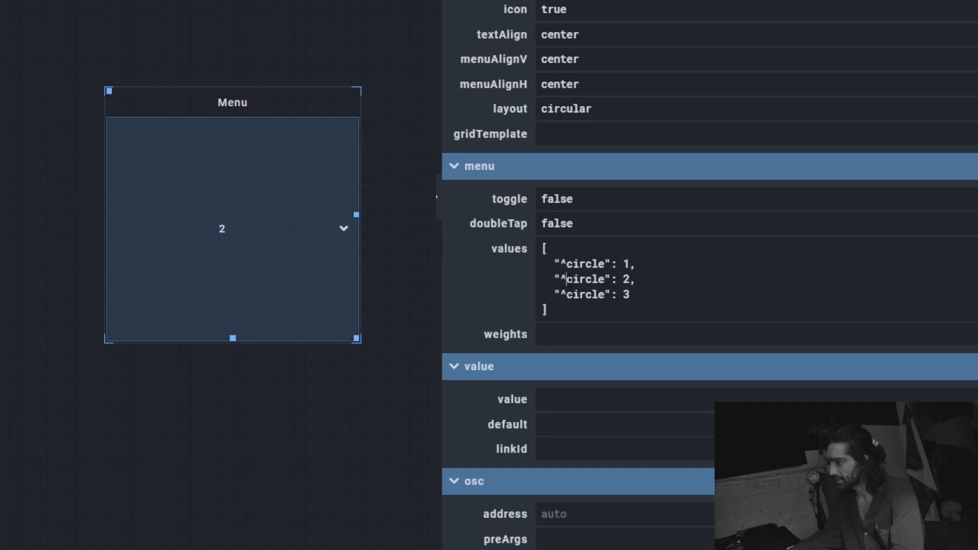
Step: Rename the icon keys of values 2 and 3 to "^tallrect" and "^widerect"
drag(566, 279, 602, 279)
text(tall)
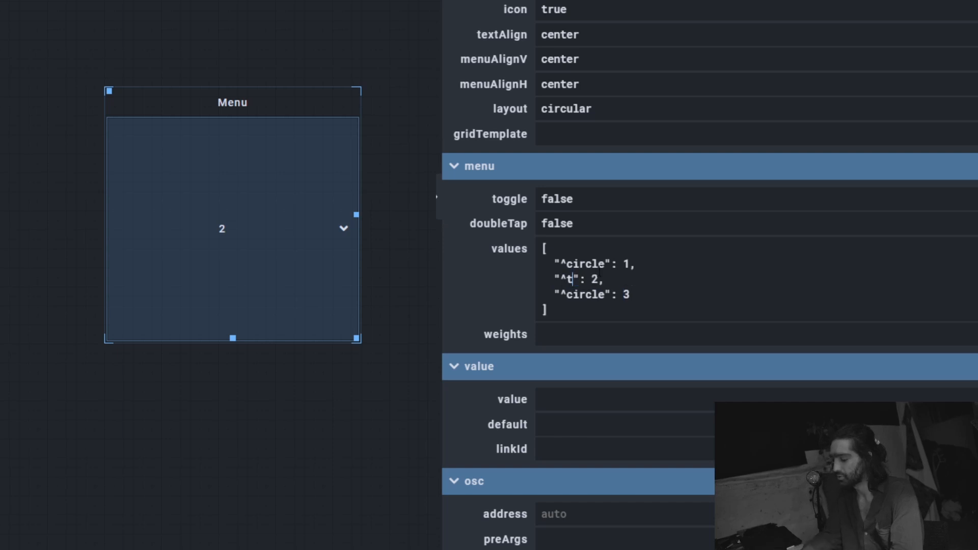
text(rect)
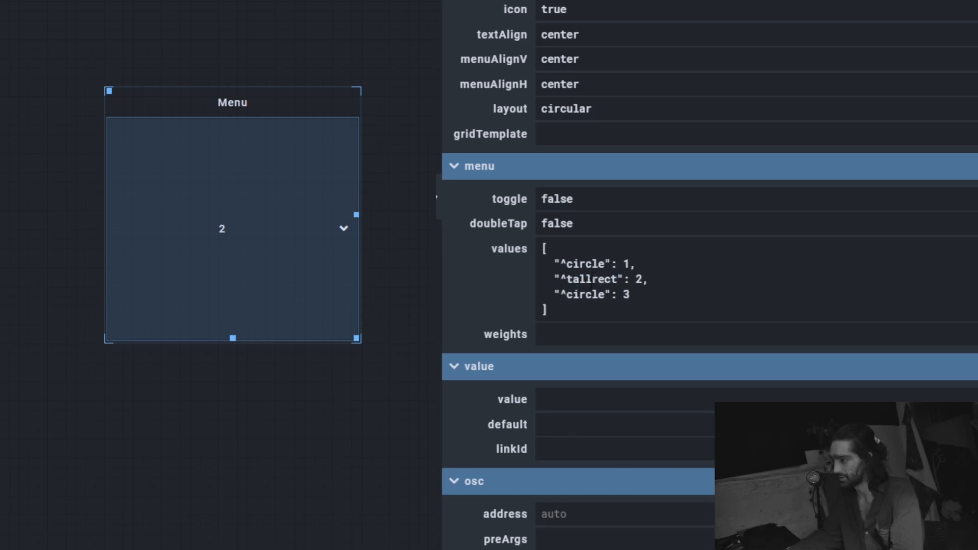
double_click(587, 294)
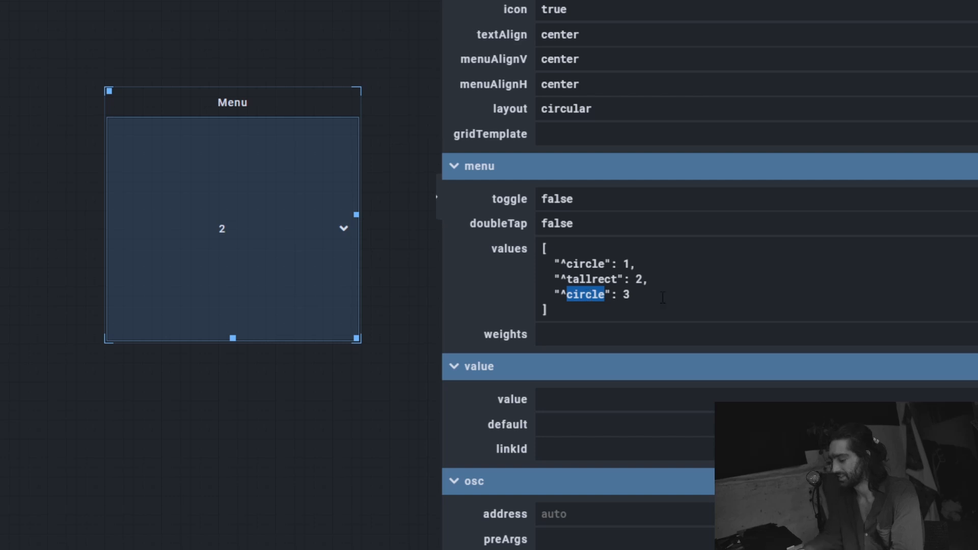
text(wide)
text(rect)
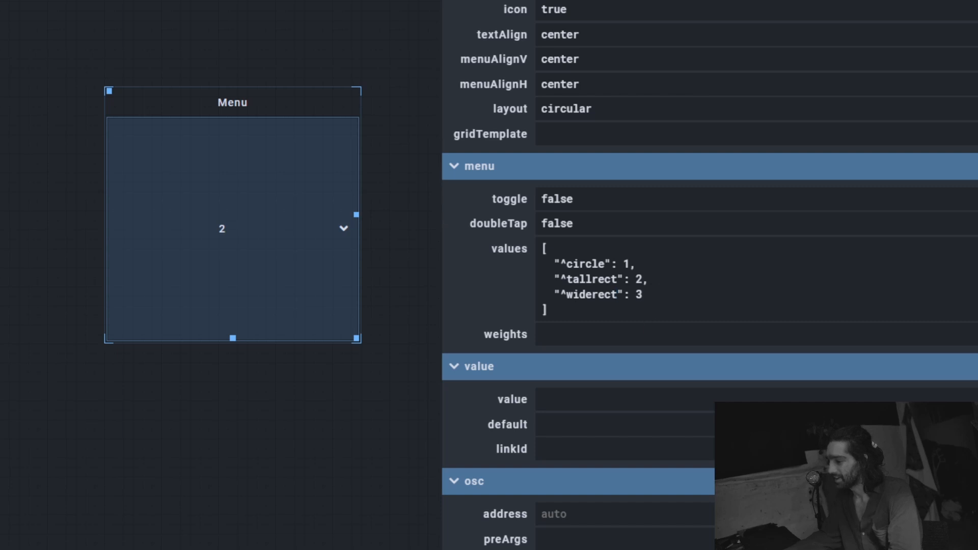
Step: Replace the square brackets enclosing the menu values with curly braces and try out the circular menu
drag(285, 259, 377, 367)
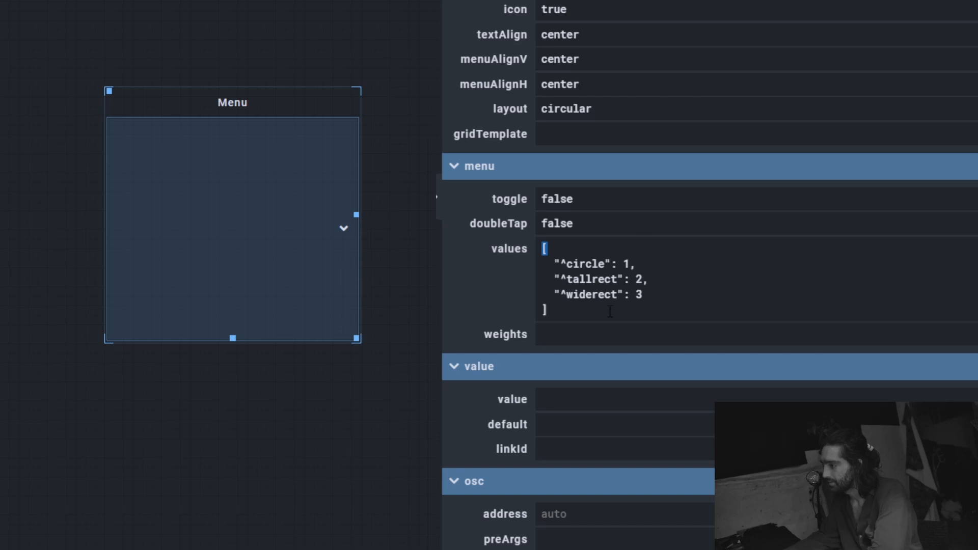
text({)
drag(609, 312, 528, 313)
text(})
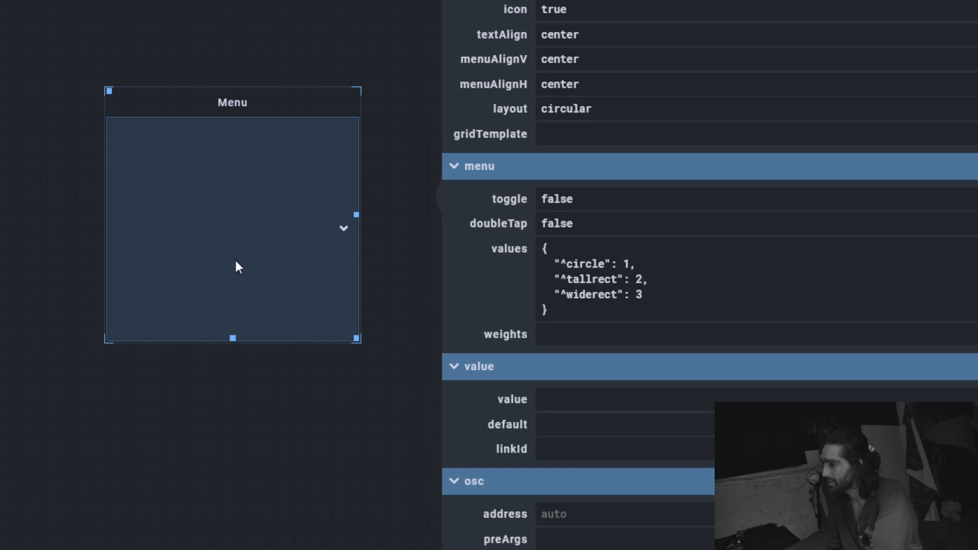
drag(235, 260, 103, 54)
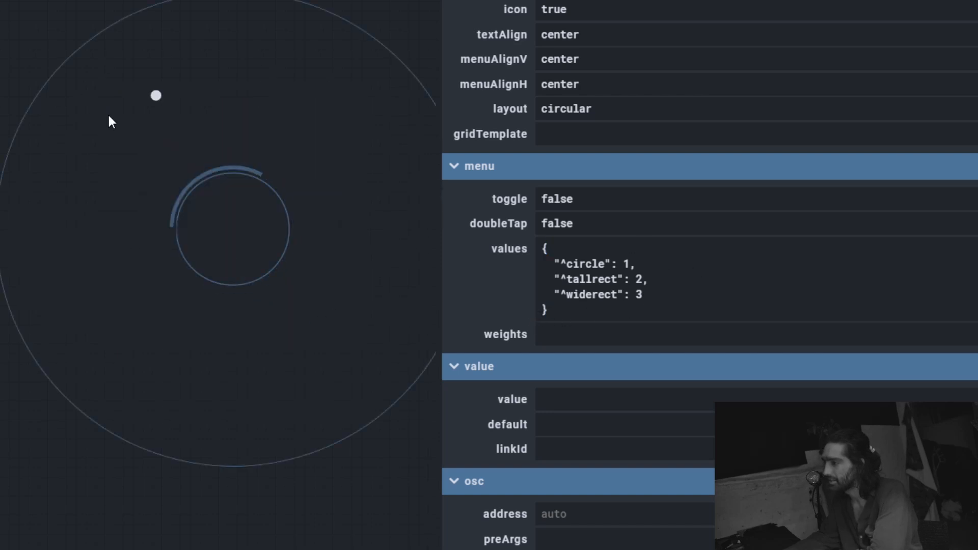
drag(118, 122, 245, 244)
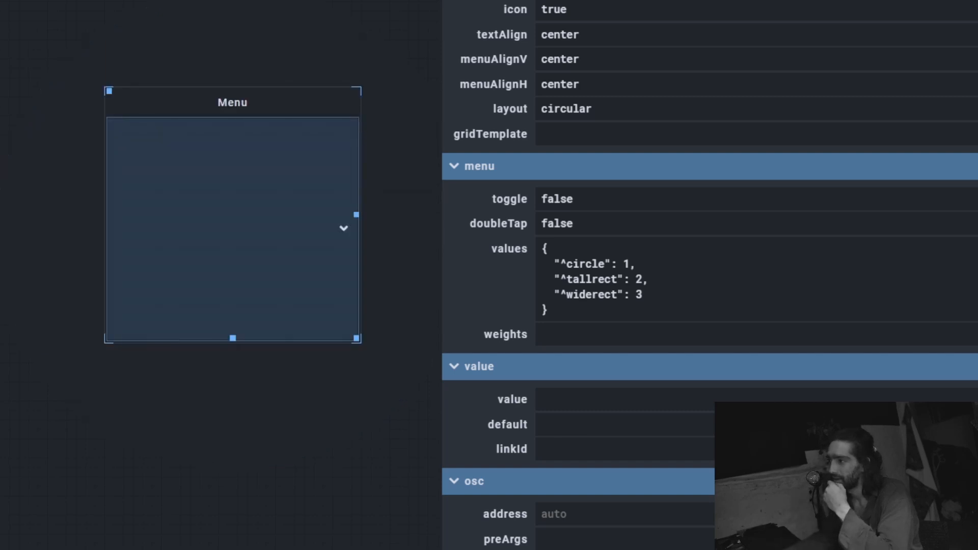
Step: Rename the first menu value's icon key to "^circle1" and try out the menu again
drag(291, 291, 505, 314)
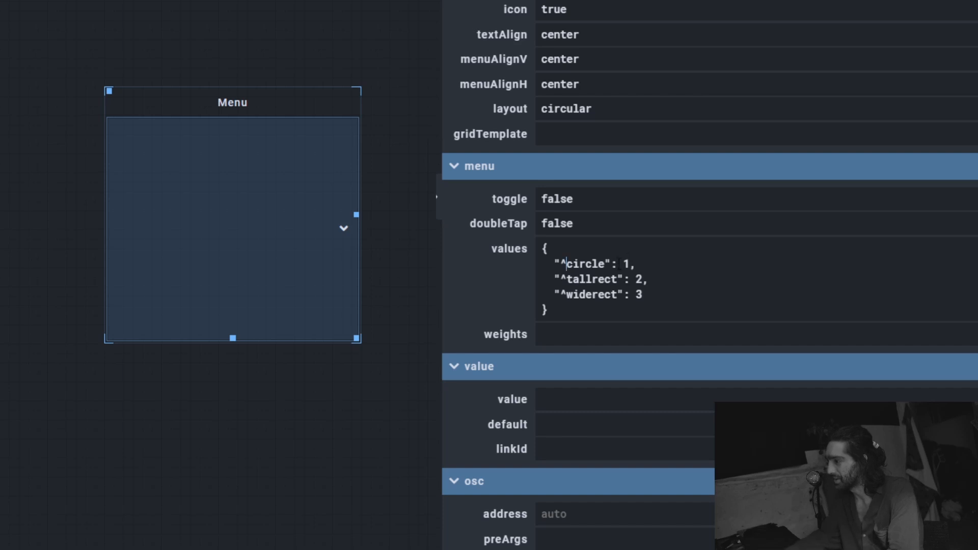
text(1)
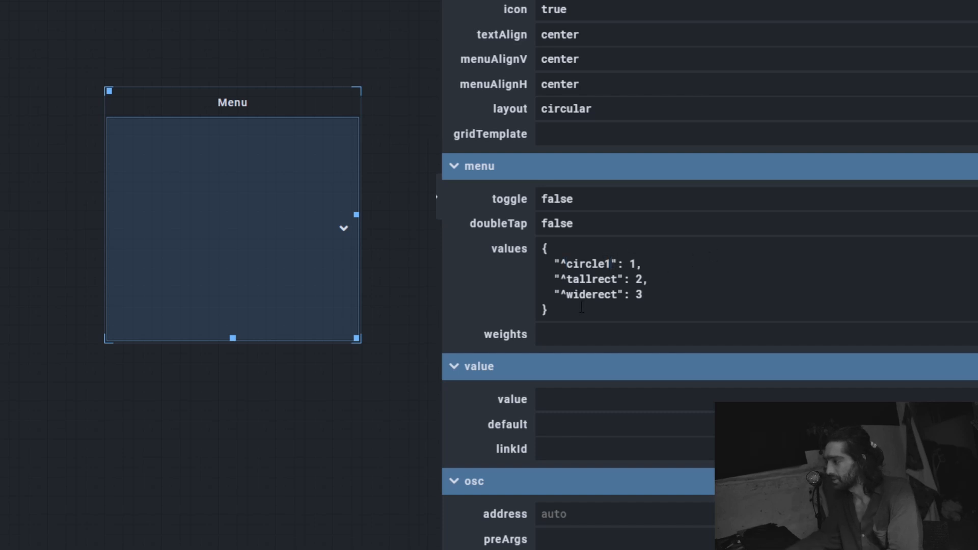
click(563, 249)
click(554, 246)
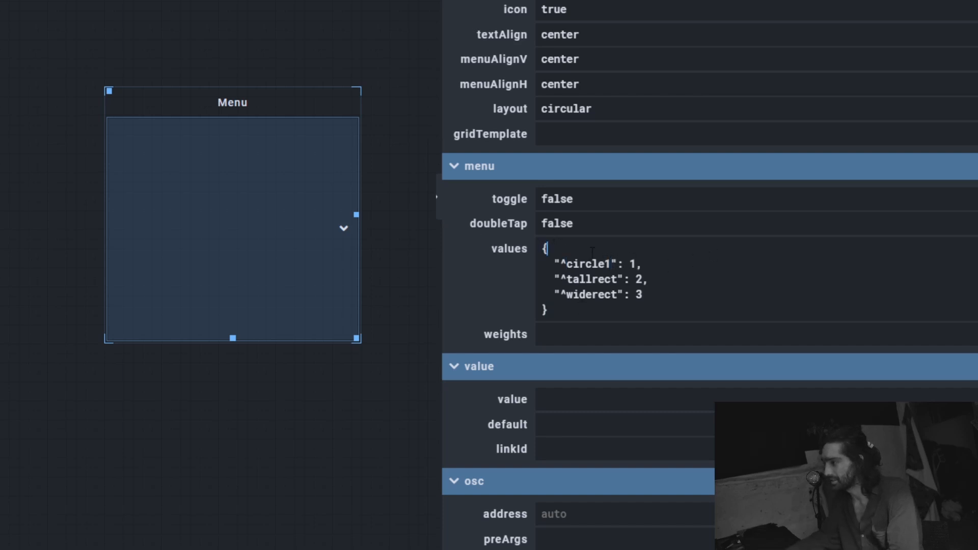
drag(559, 309, 502, 315)
click(611, 279)
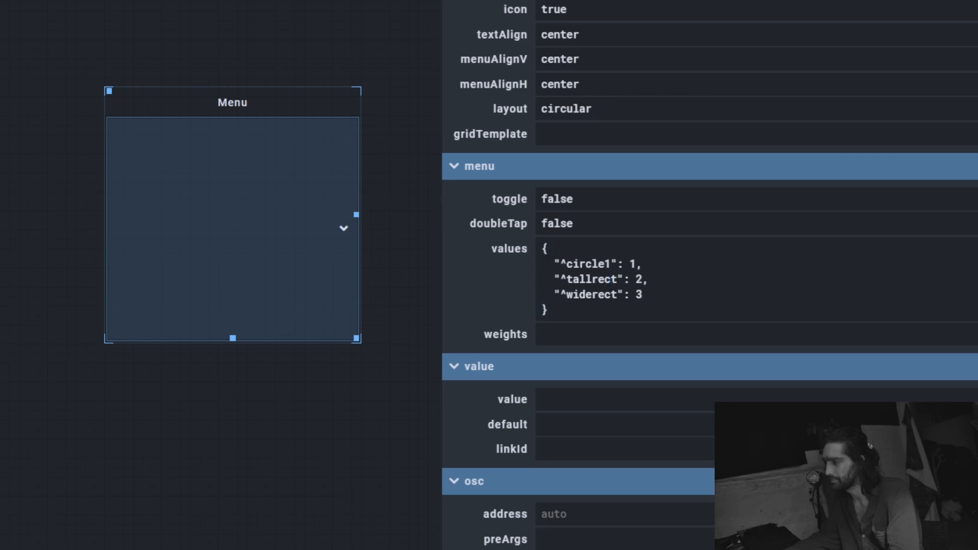
drag(242, 283, 101, 547)
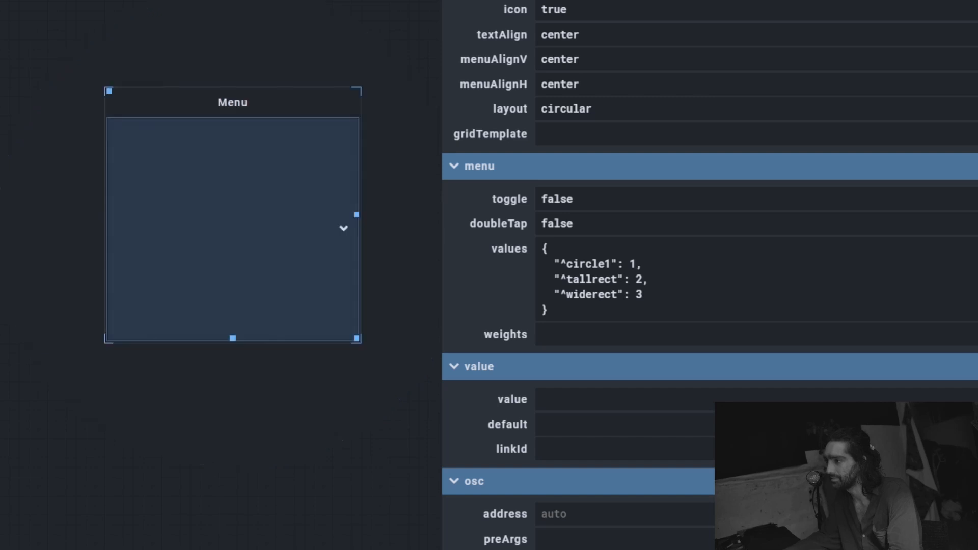
Step: Enter a css rule "host: { border-radius: 50%; }" for the menu widget
scroll(667, 321, up, 5)
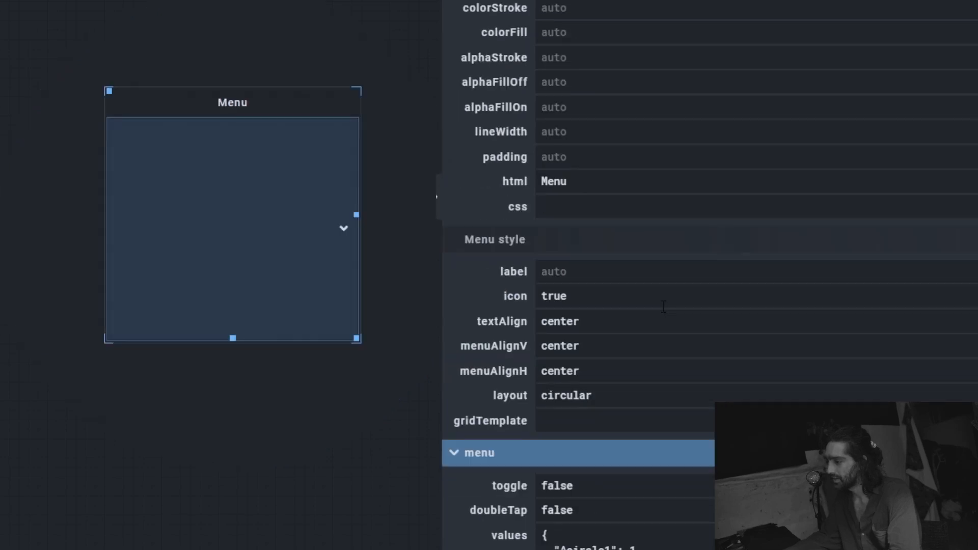
scroll(592, 58, down, 2)
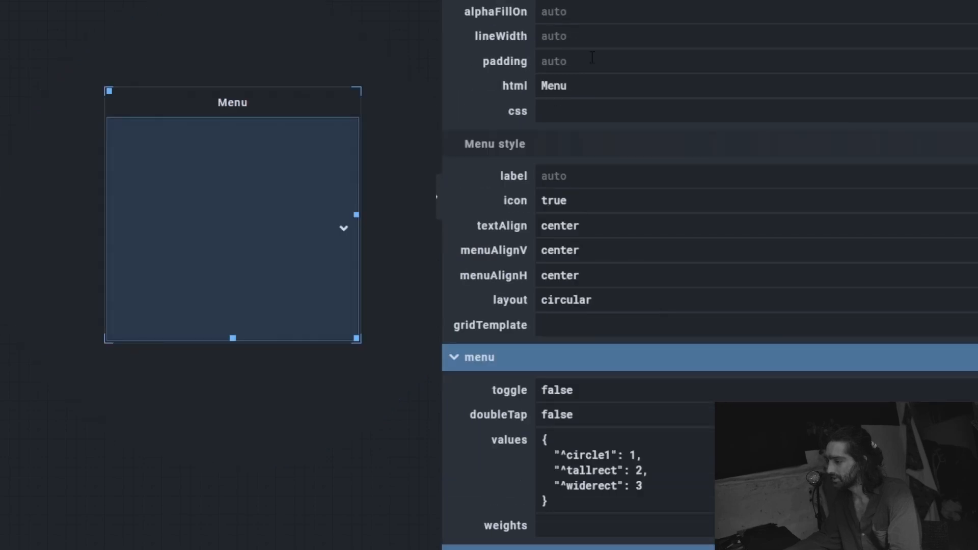
click(619, 117)
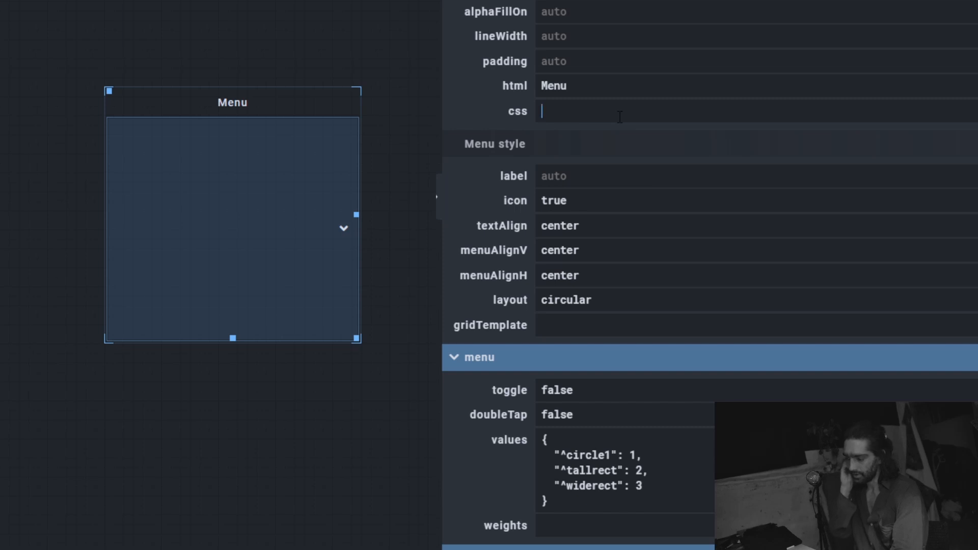
text(host:)
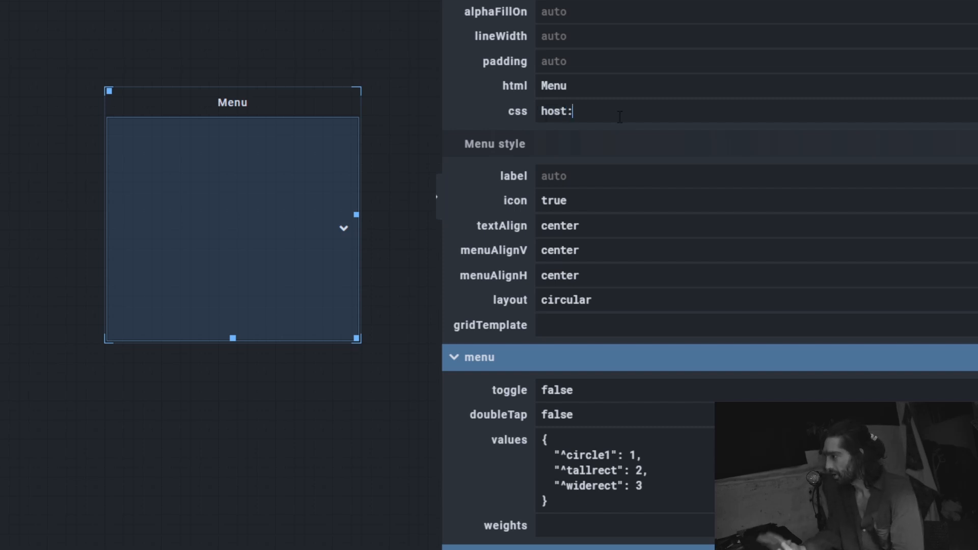
text(  {)
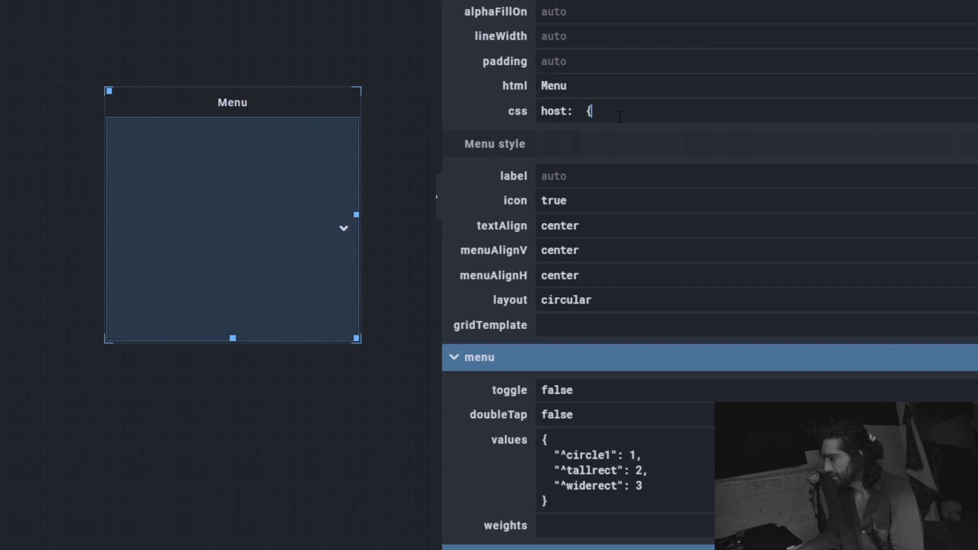
key(Return)
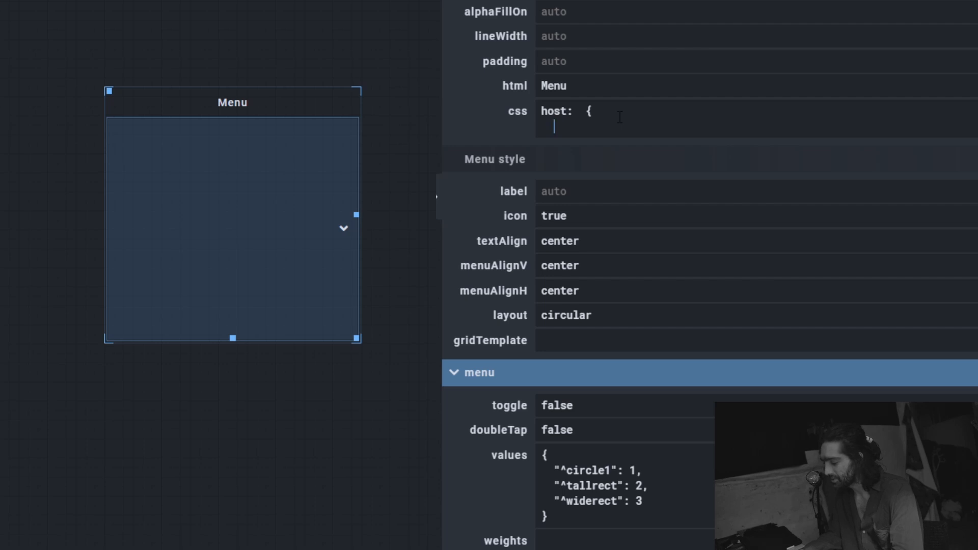
text(border)
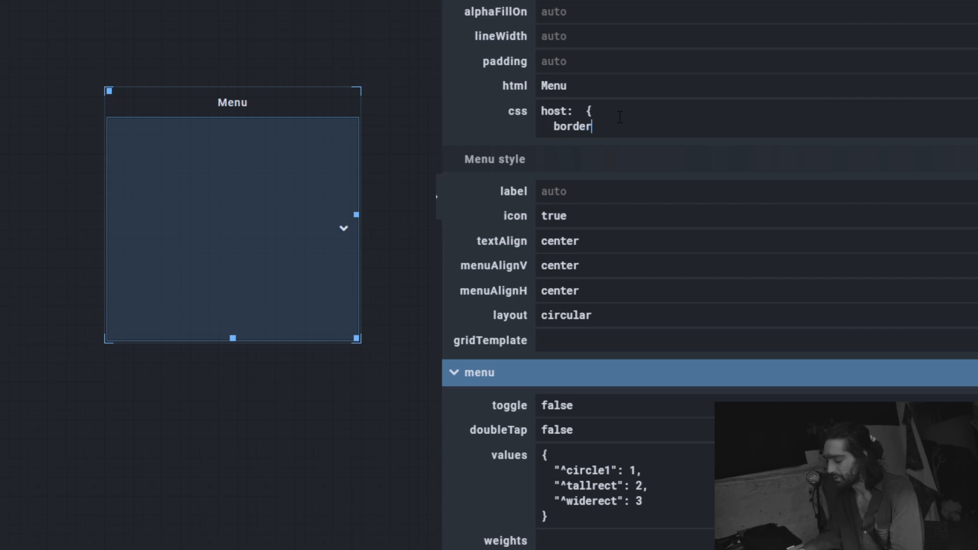
text(-radius: )
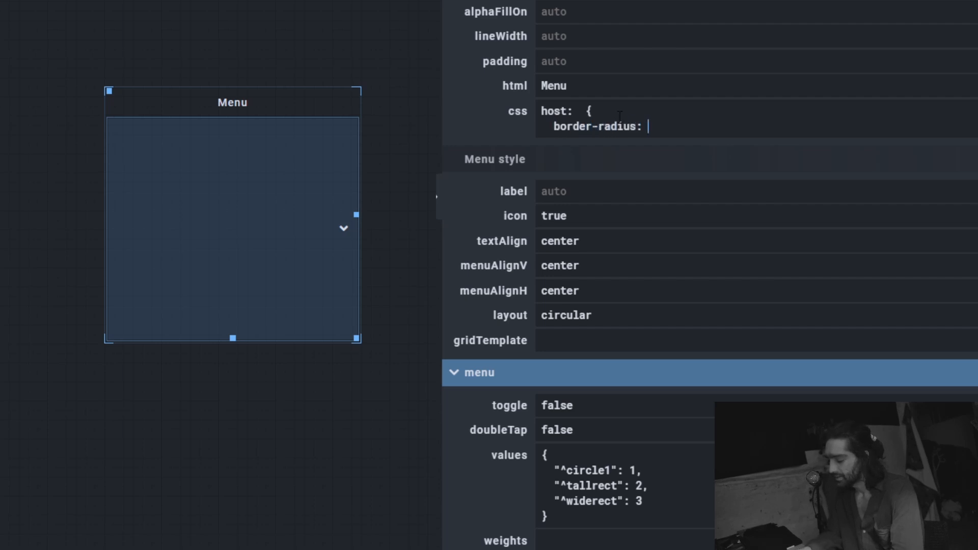
text(50%)
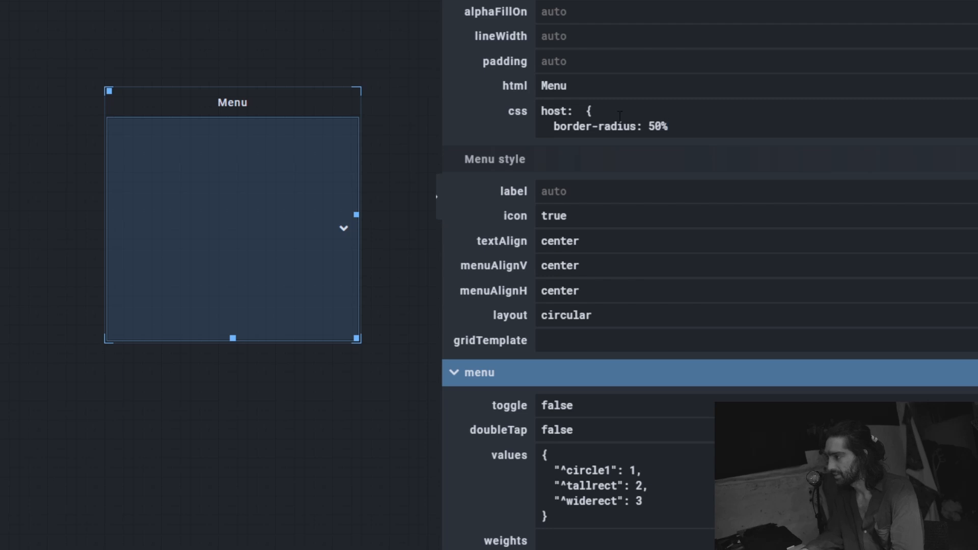
text(;)
key(Return)
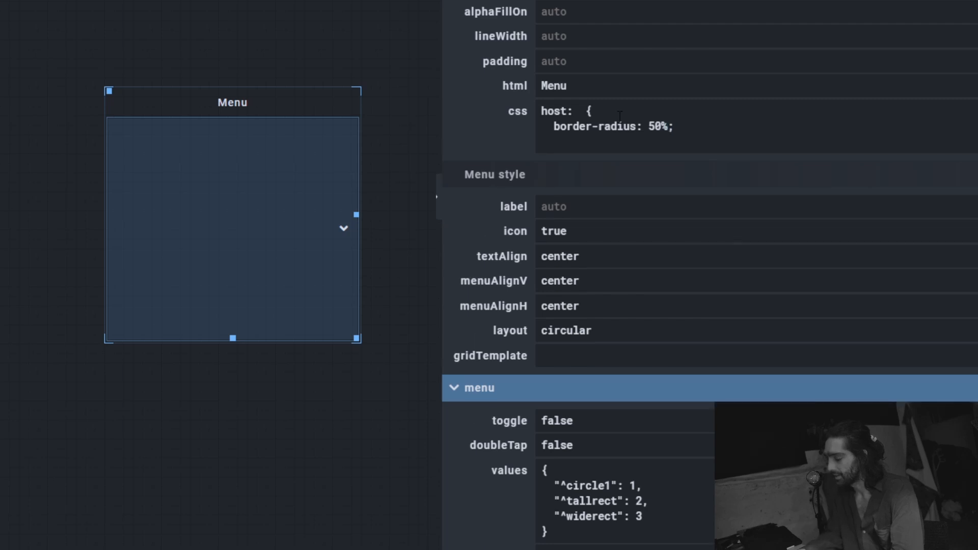
text(})
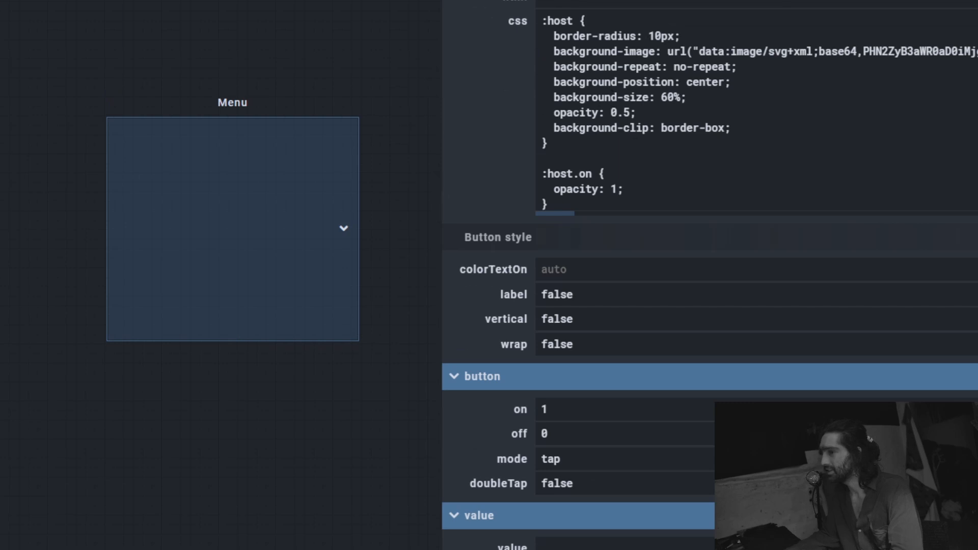
Step: Reselect the menu widget and remove the semicolon after "border-radius: 50%" in its css
click(346, 230)
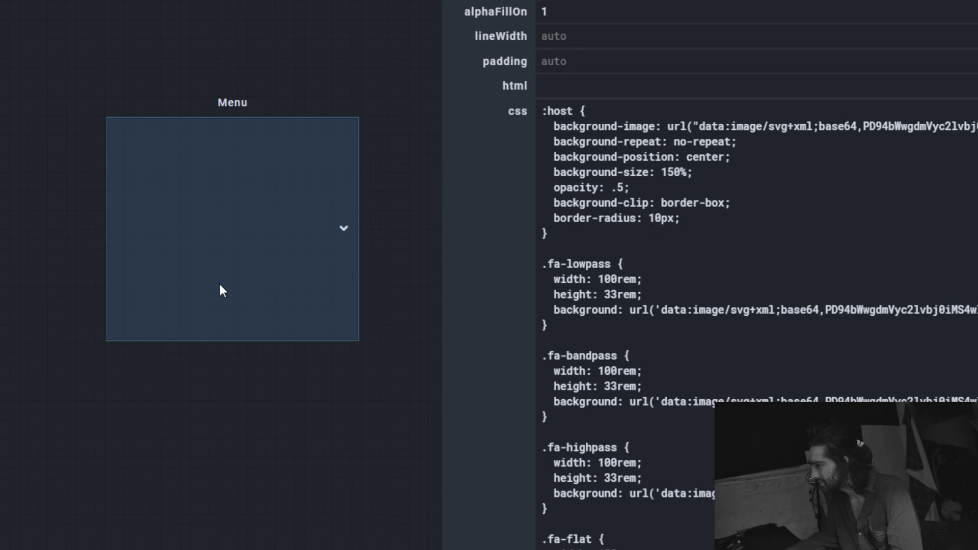
click(284, 297)
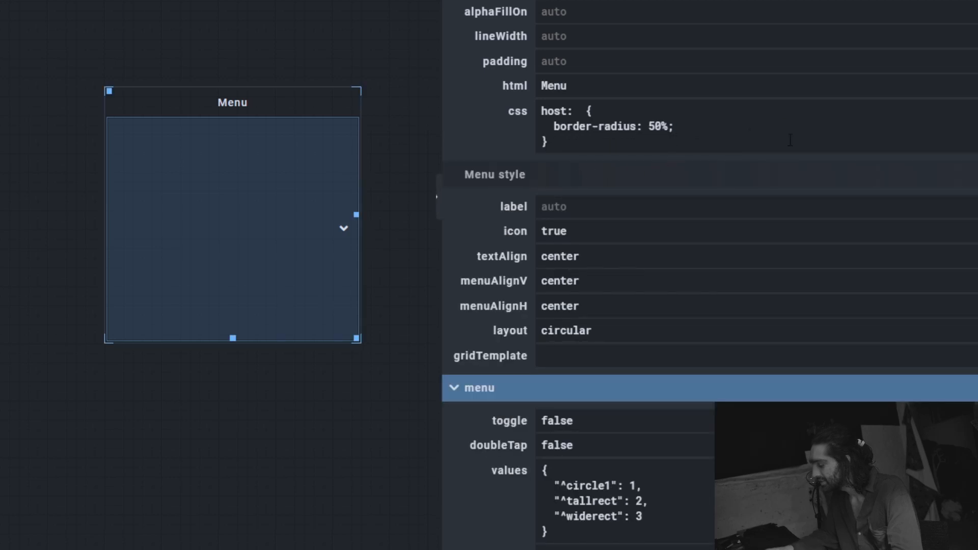
click(420, 297)
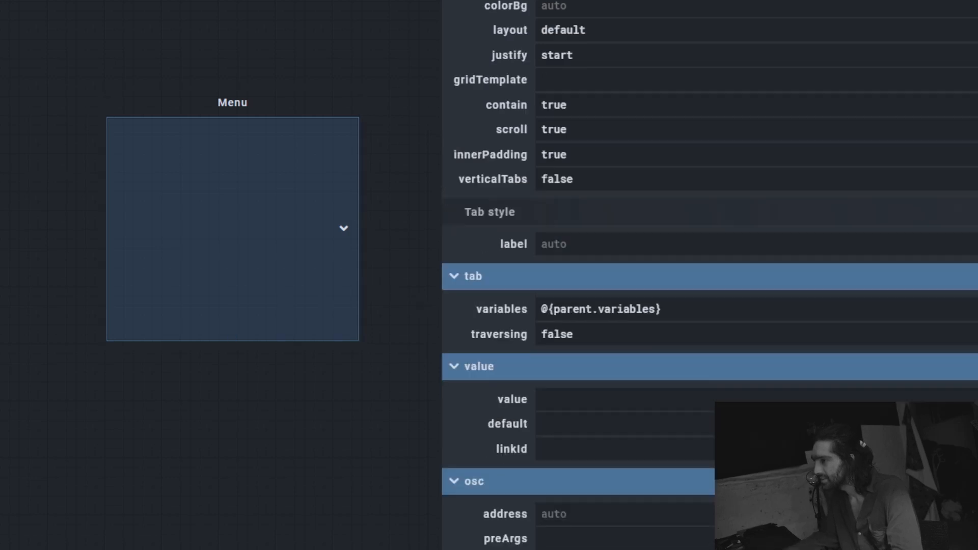
click(314, 284)
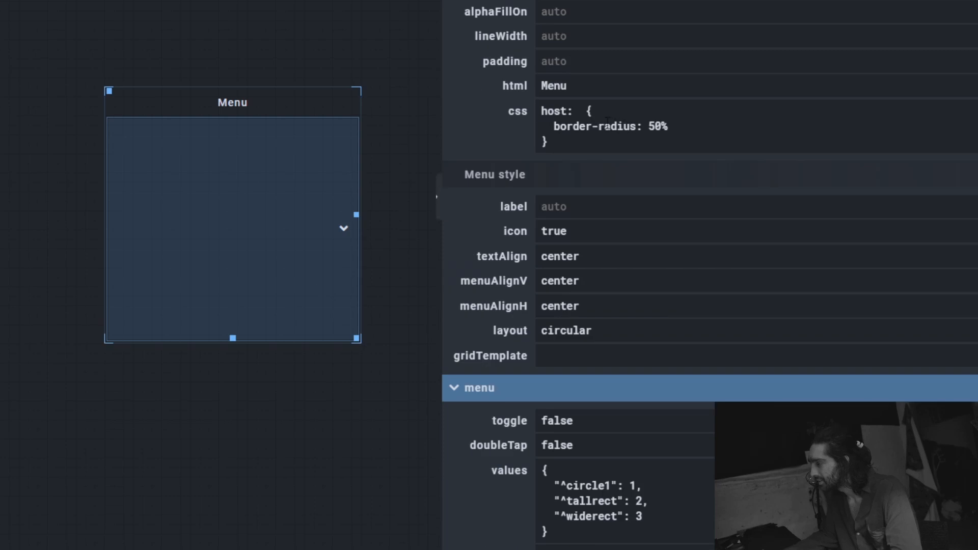
click(3, 310)
click(151, 290)
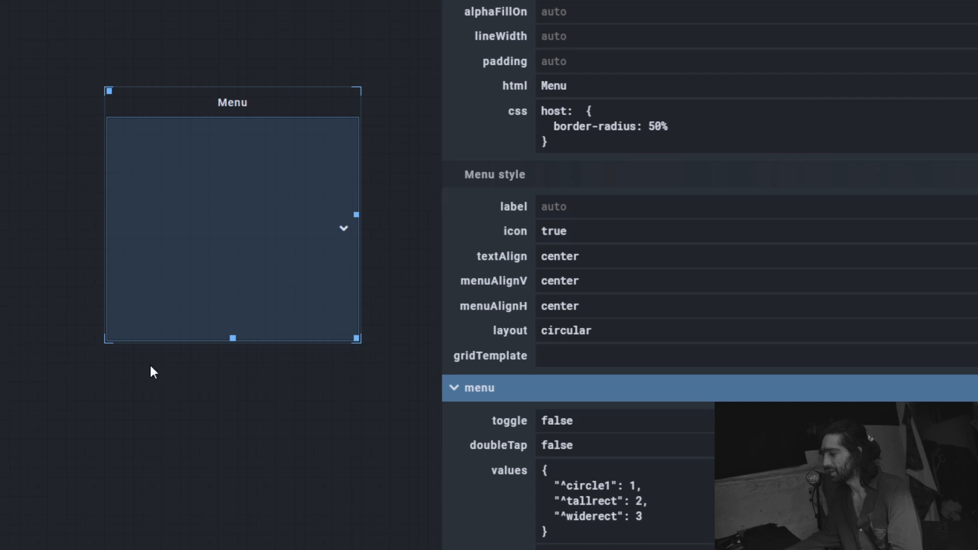
Step: Replace the selector "host:" in the menu widget's css with ":host"
double_click(570, 112)
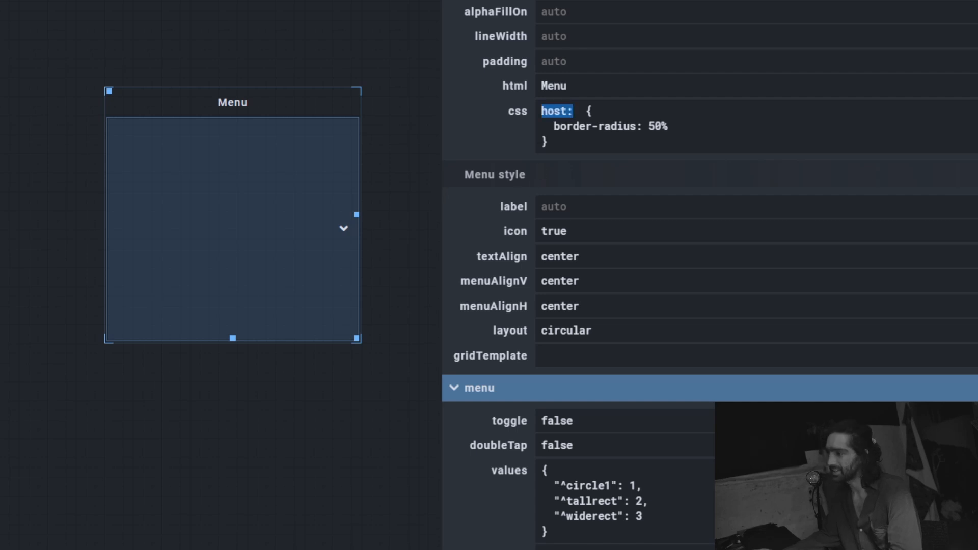
key(BackSpace)
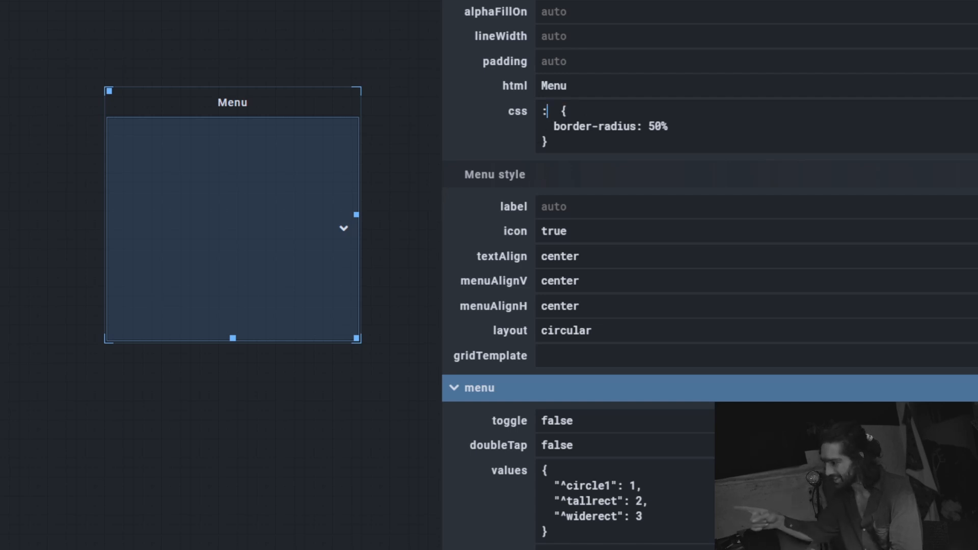
text(host)
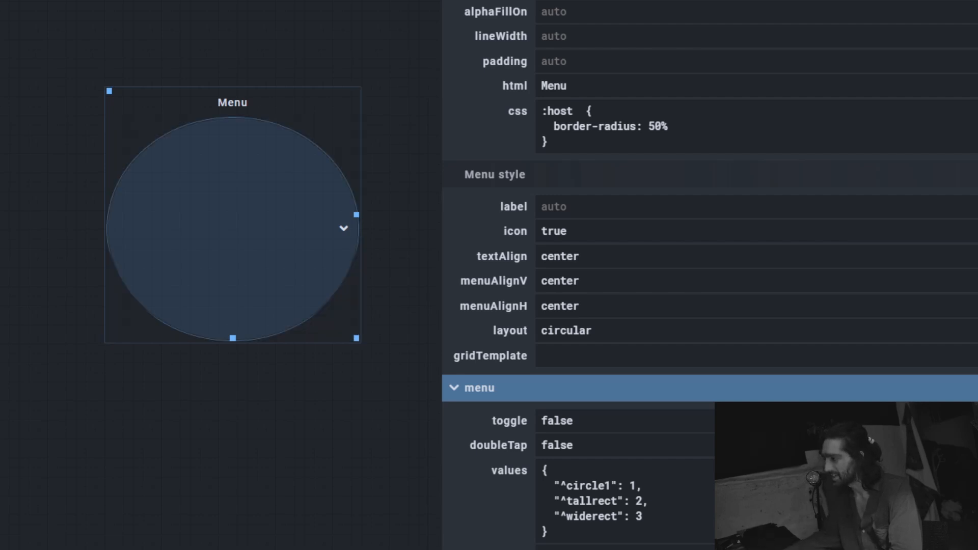
drag(578, 111, 541, 111)
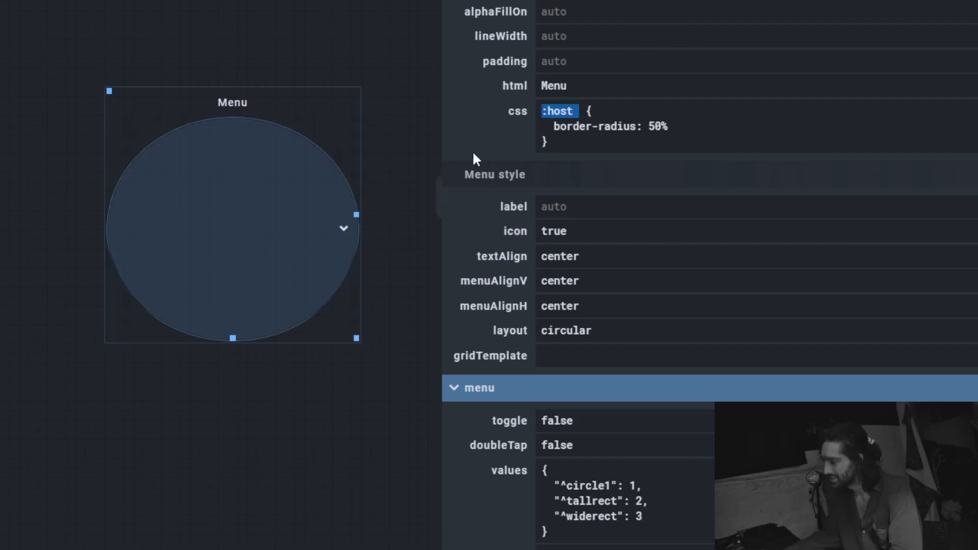
Step: Add two line breaks after the :host rule in the css and reselect the menu widget to continue editing there
click(582, 144)
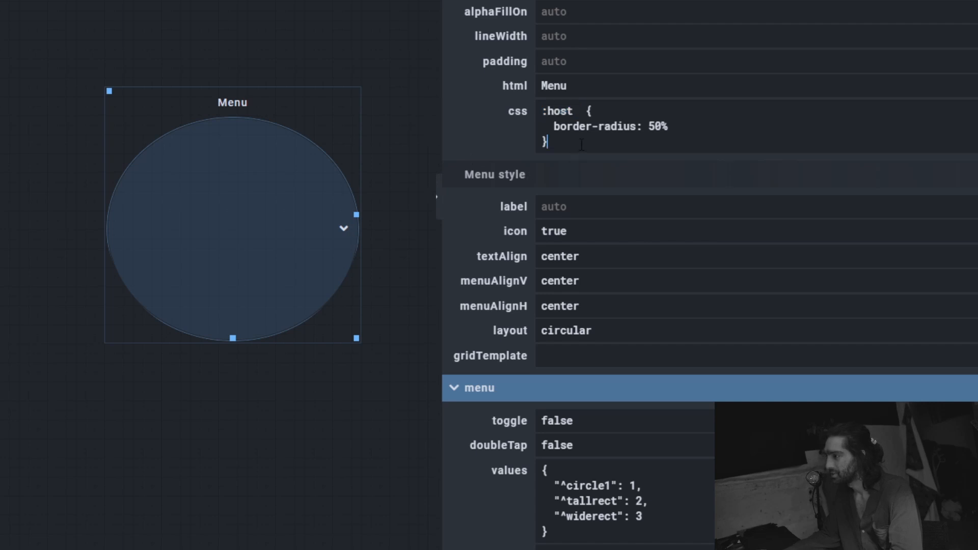
key(Return)
key(Return)
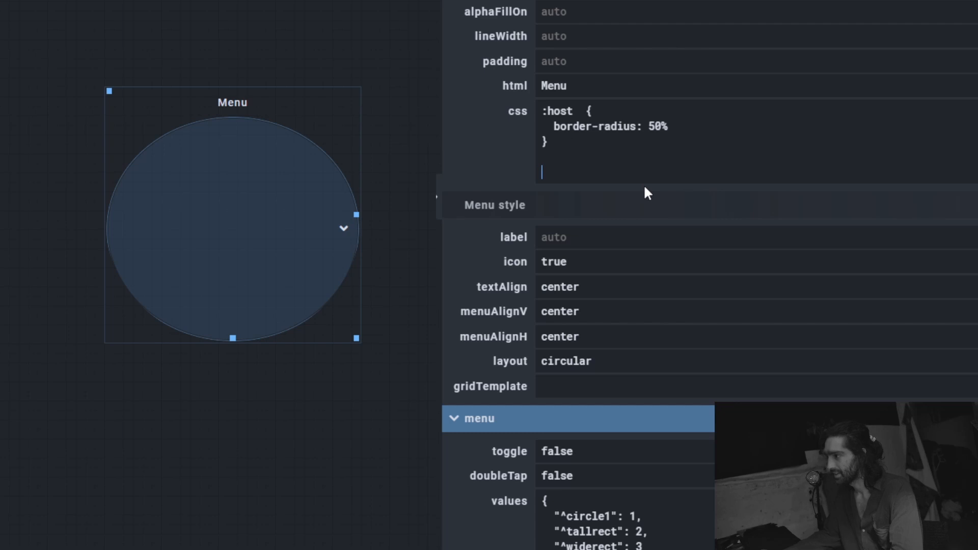
click(306, 270)
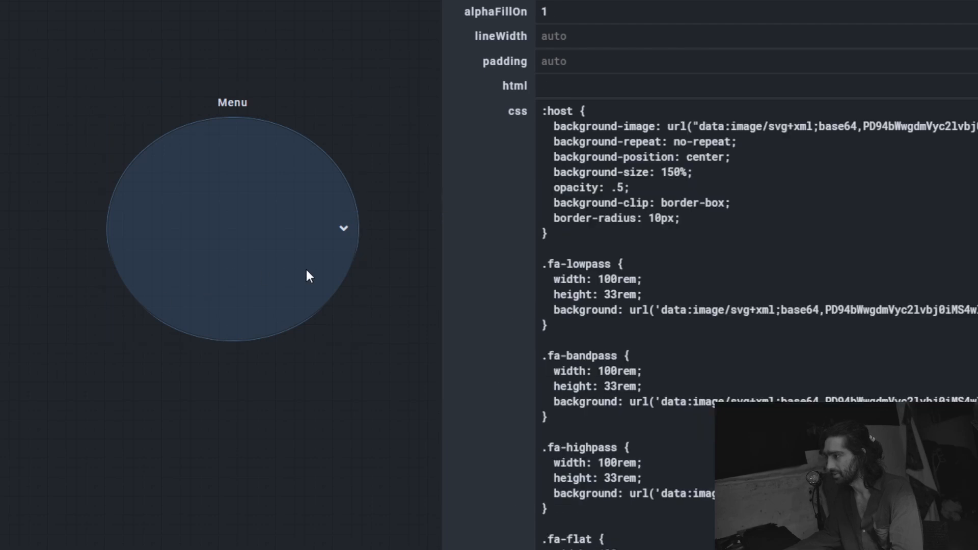
click(315, 267)
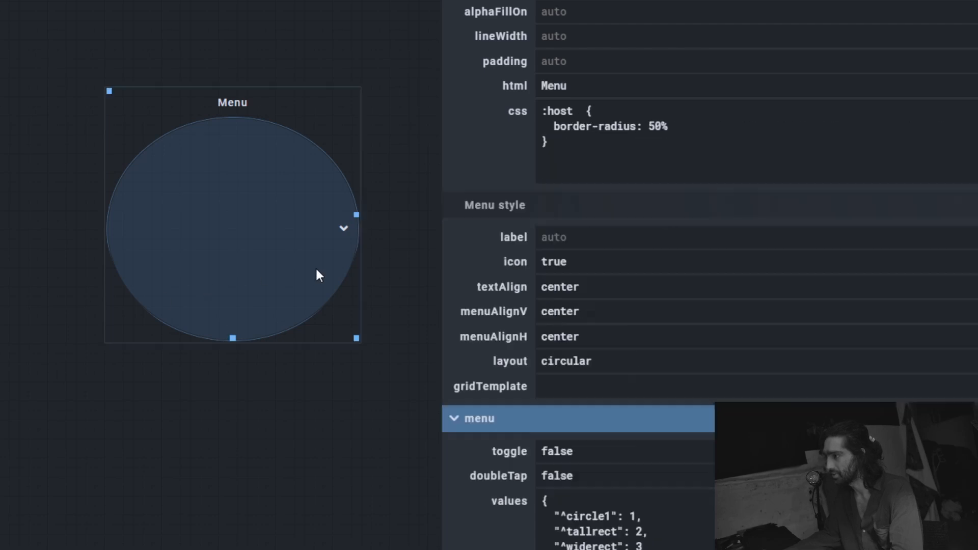
click(615, 171)
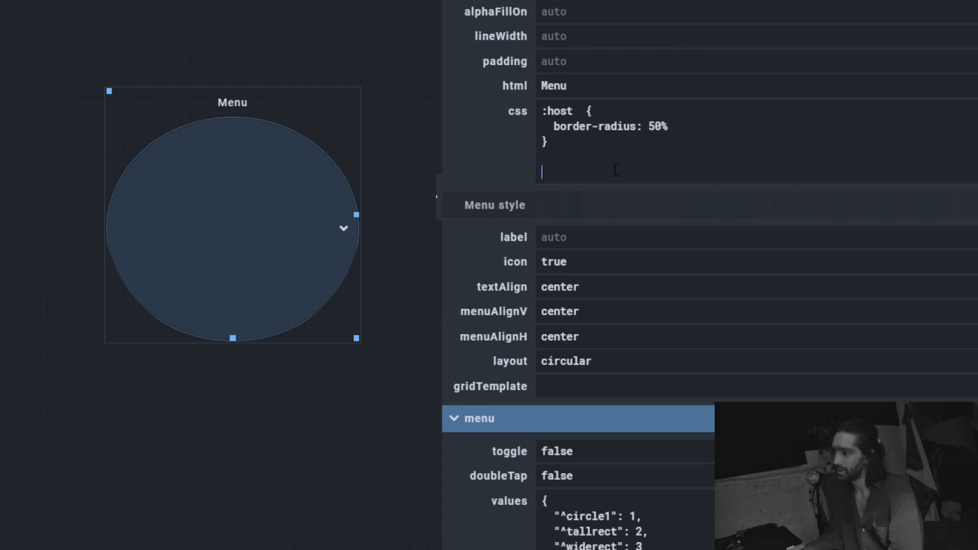
Step: Start a new css rule with the selector ".fa-circle1 {" below the :host rule
text(.)
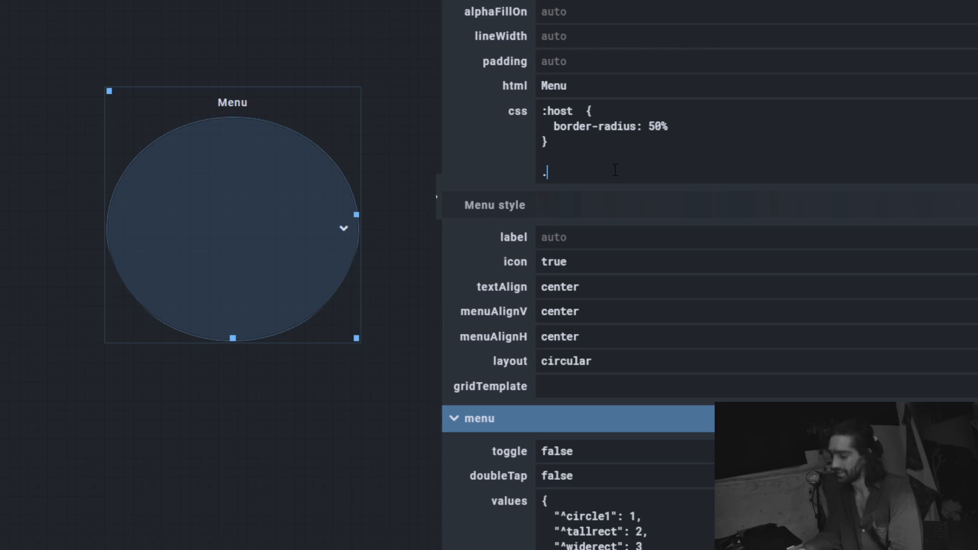
text(fa_)
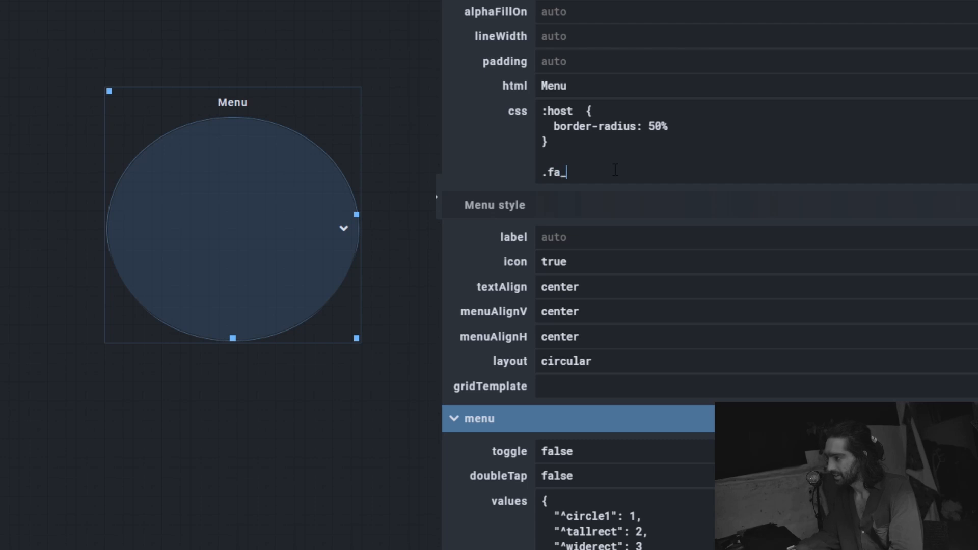
key(BackSpace)
text(-)
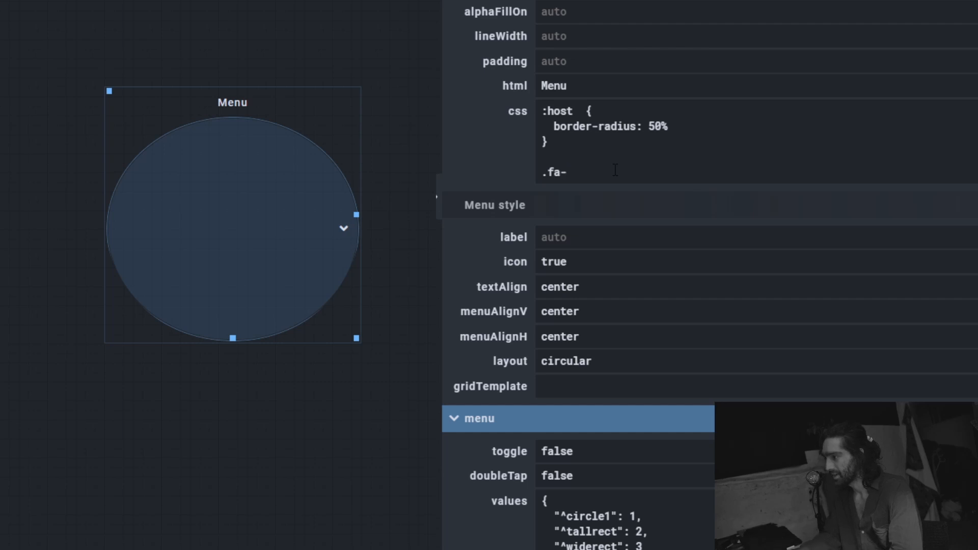
text(circle1)
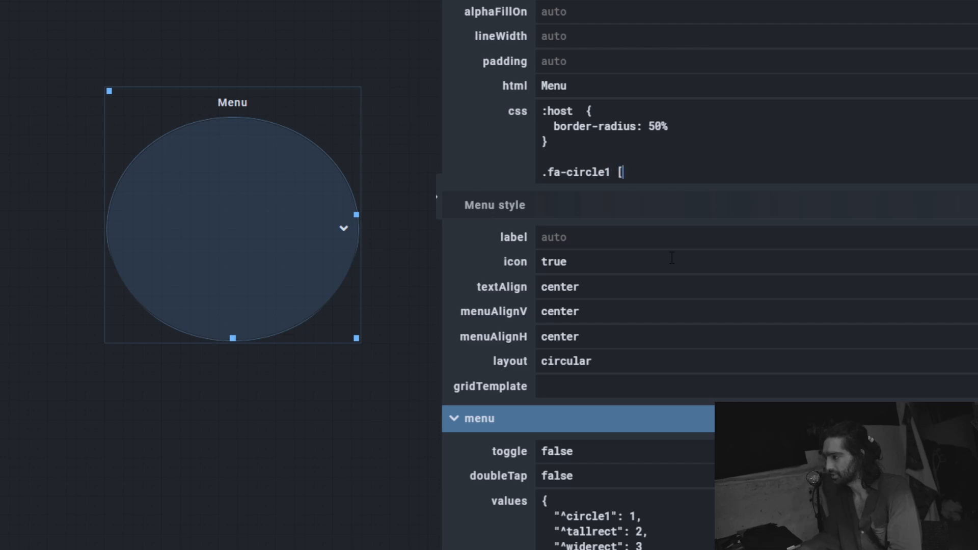
text( {)
key(Return)
key(Return)
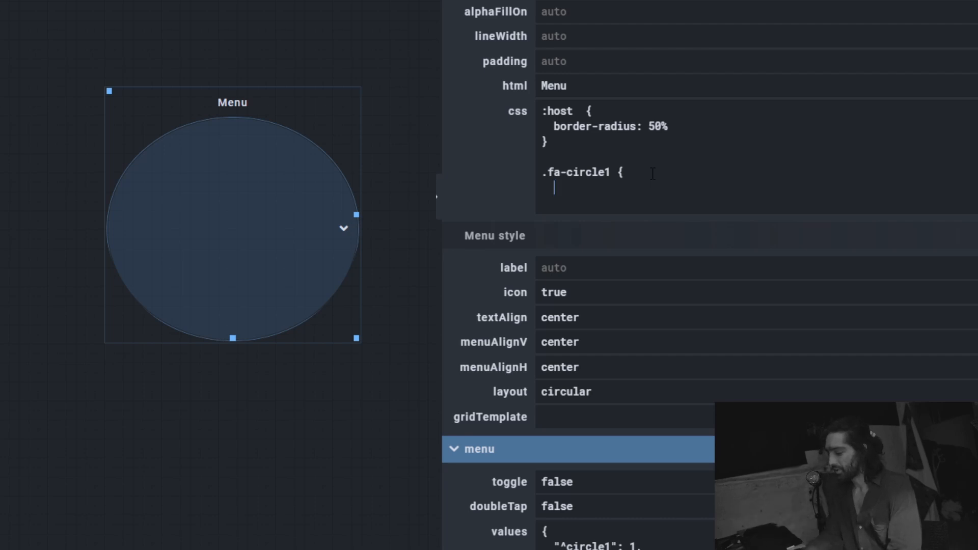
Step: Add the property names "width:" and "hieght:" without values to the .fa-circle1 rule
text(widt)
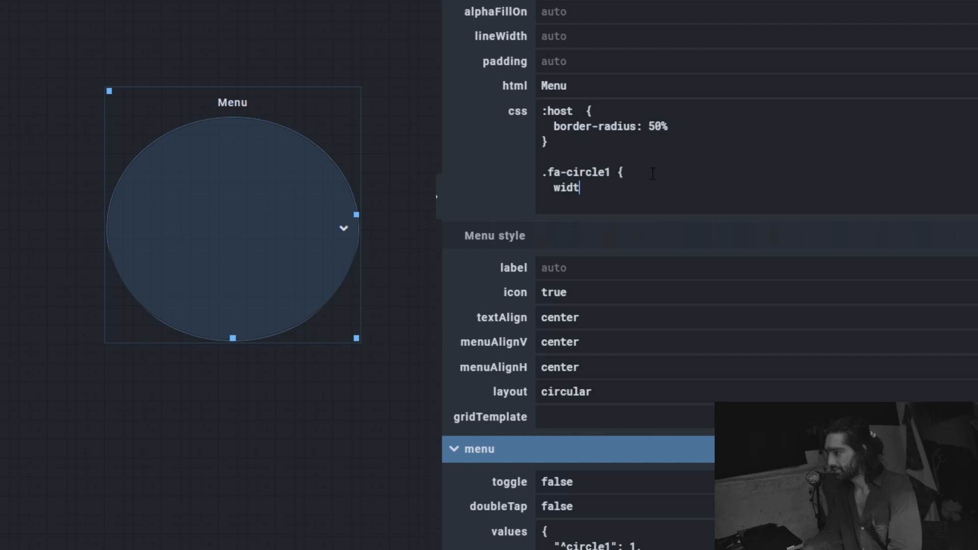
text(h:)
key(Return)
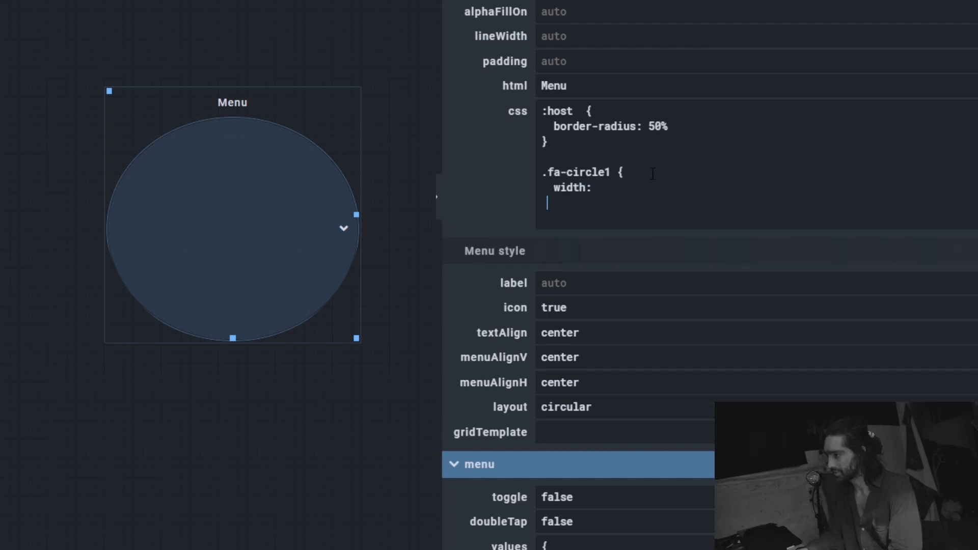
text(hieght)
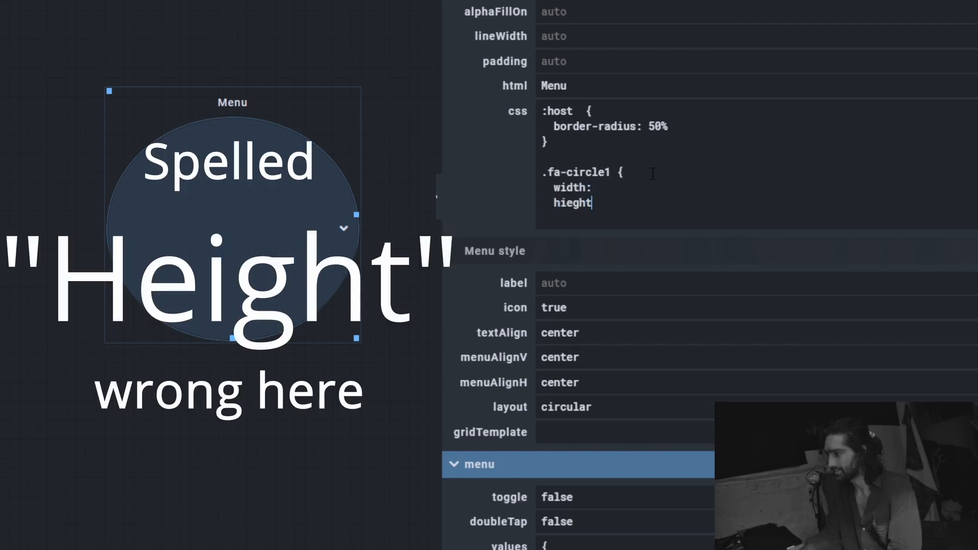
text(:)
key(Return)
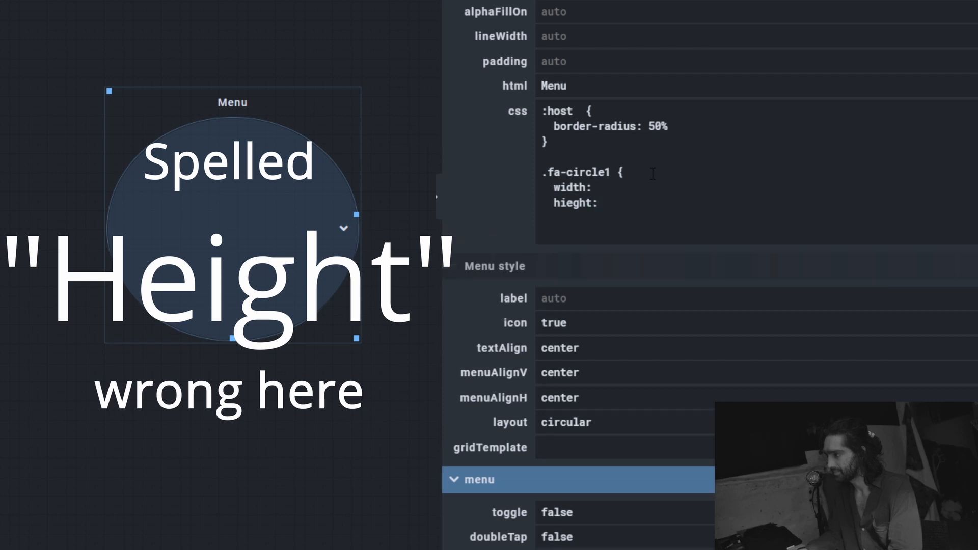
Step: Add an empty "background-image:" property to the .fa-circle1 rule and close the rule with a curly brace
text(backg)
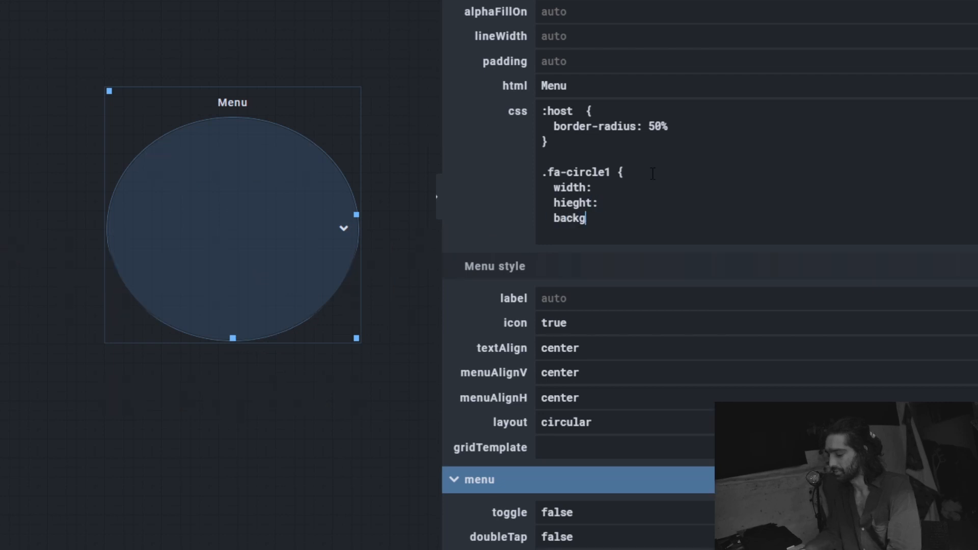
text(round-u)
key(BackSpace)
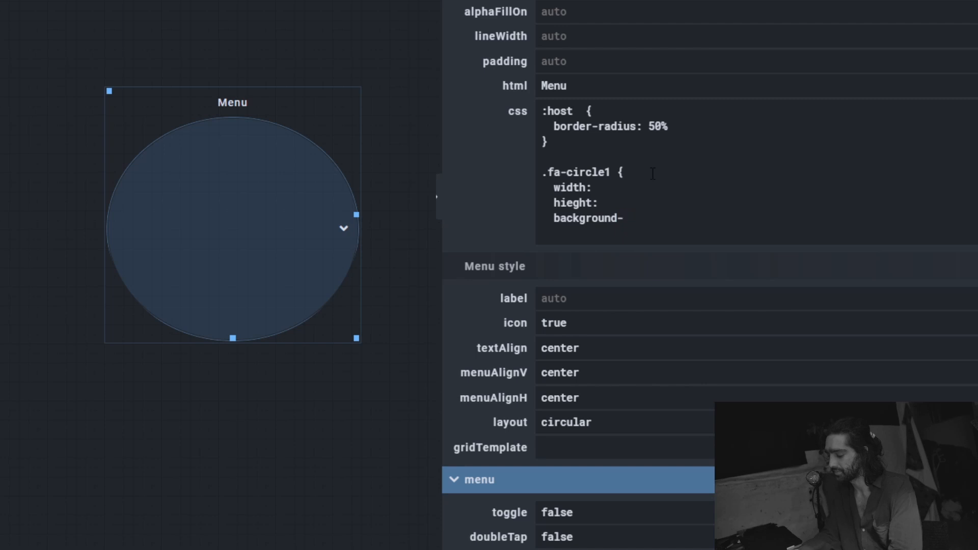
text(image)
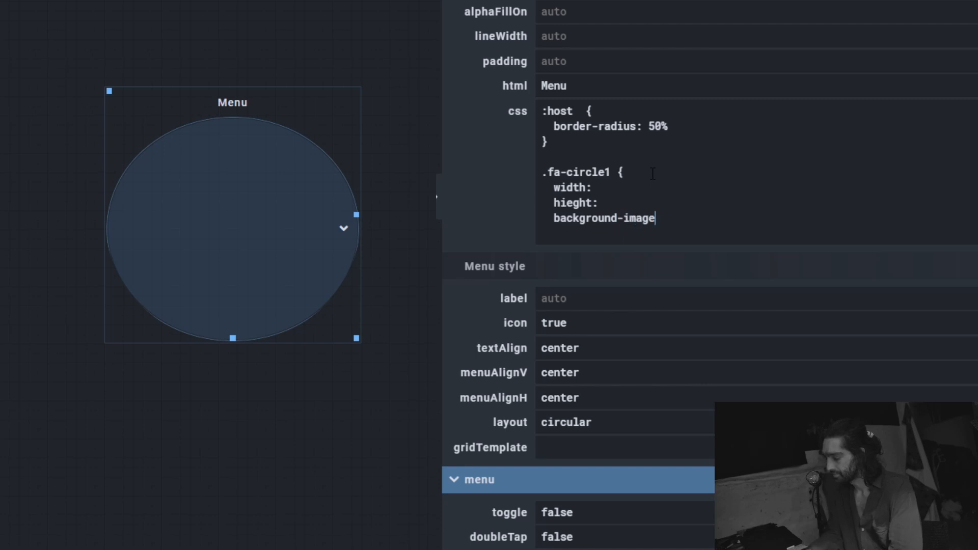
text(:)
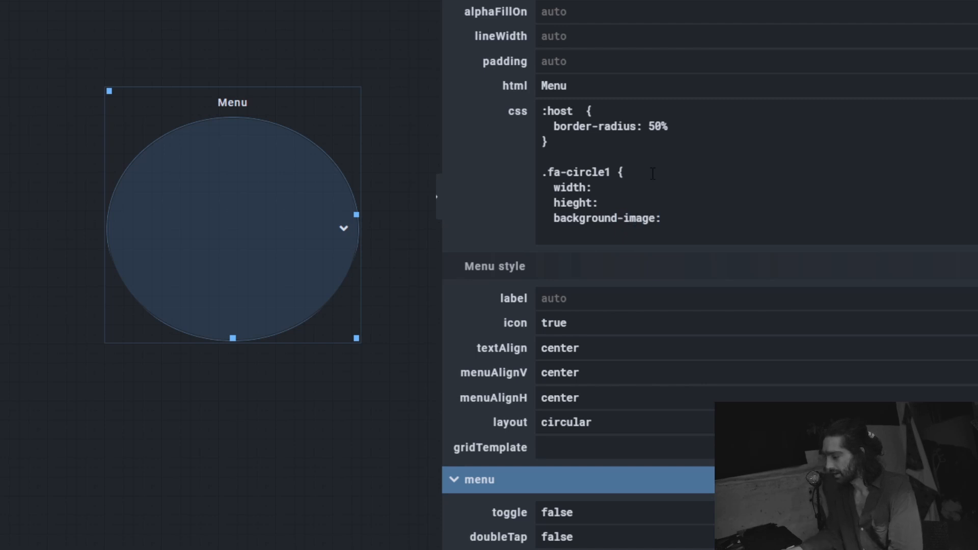
key(Return)
text(})
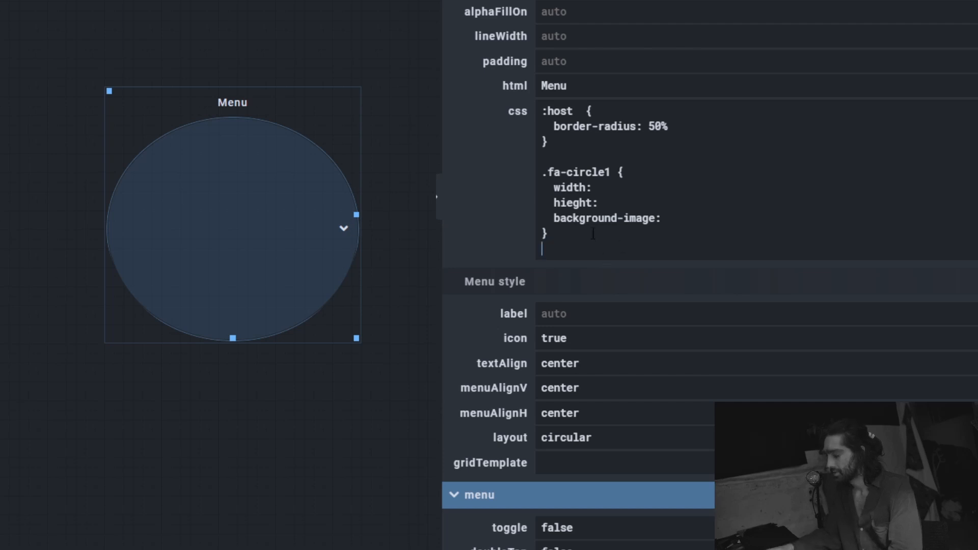
key(BackSpace)
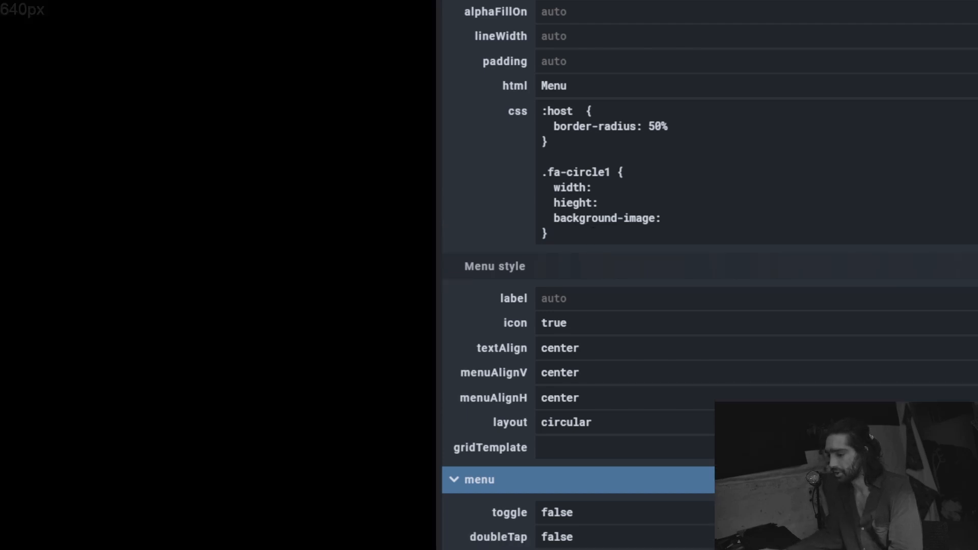
Step: Switch to the Base64 Image Encoder in the browser and copy the css code of Circle.svg
key(alt+Tab)
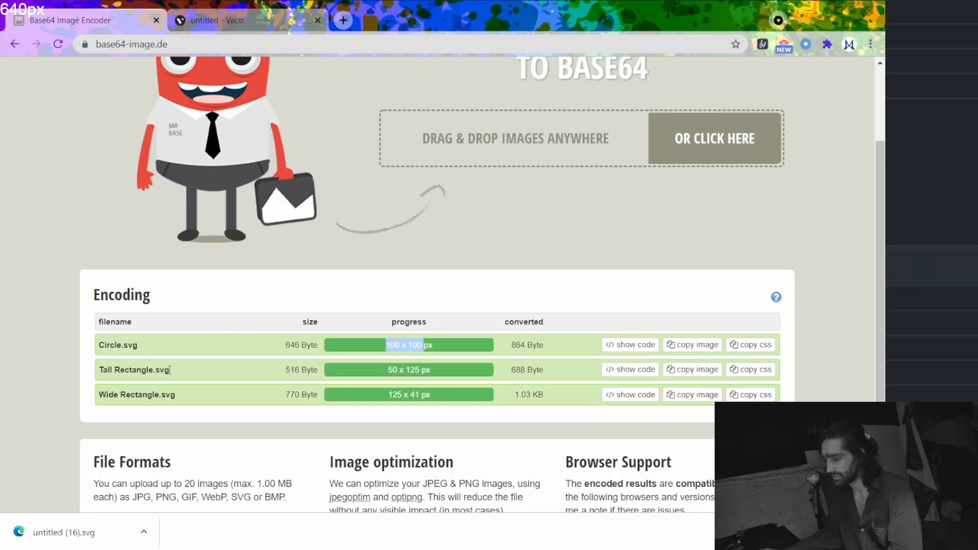
click(270, 356)
click(746, 347)
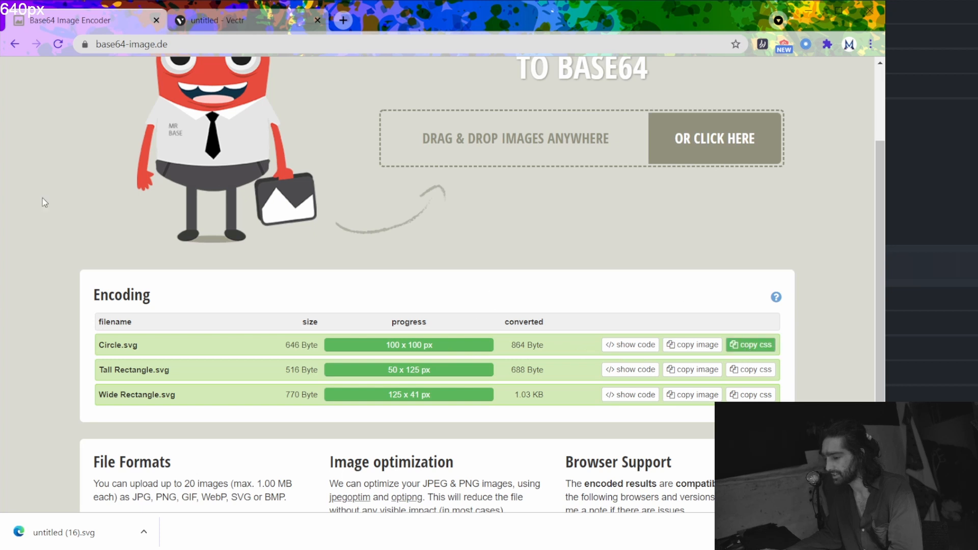
Step: Return to the widget editor, paste the copied Circle.svg code as the background-image value of .fa-circle1 and end it with a semicolon
click(1, 385)
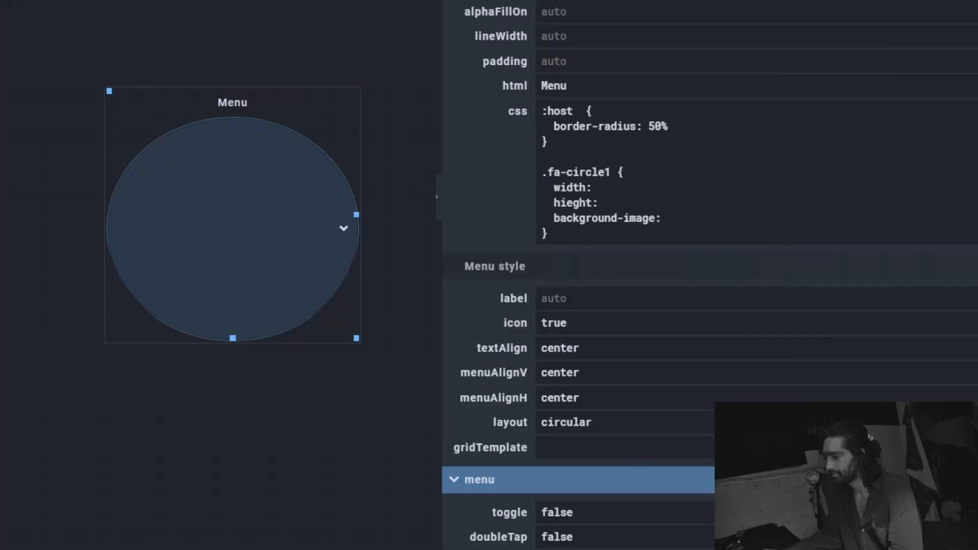
click(699, 220)
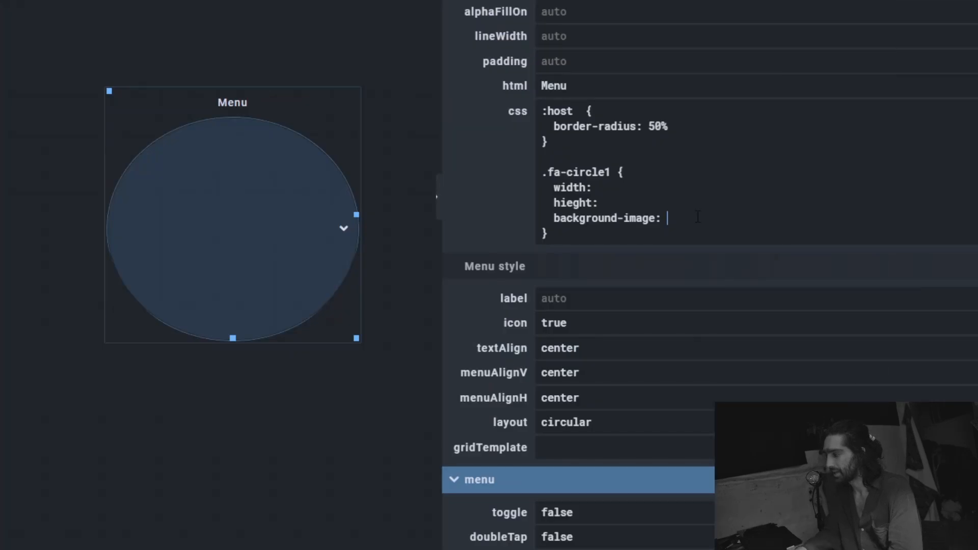
key(ctrl+v)
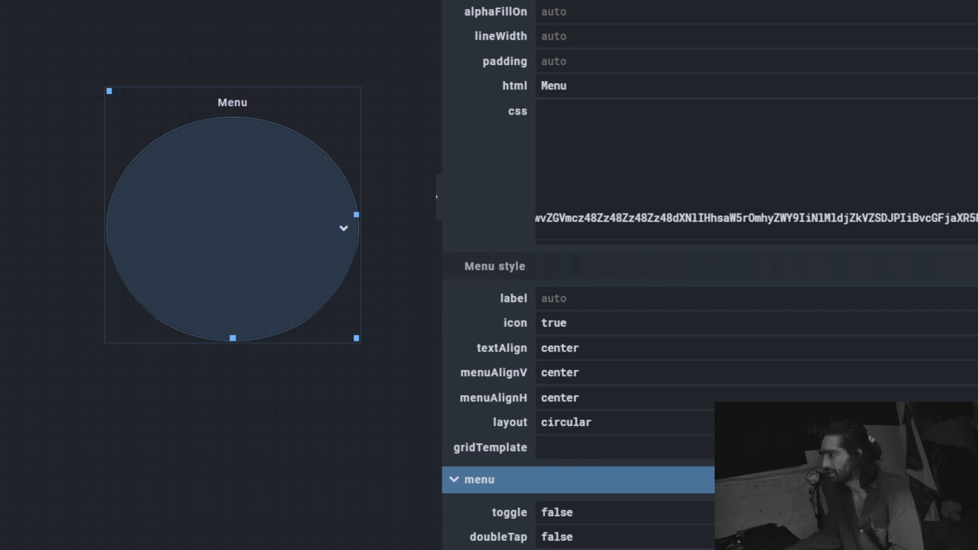
scroll(204, 214, right, 3)
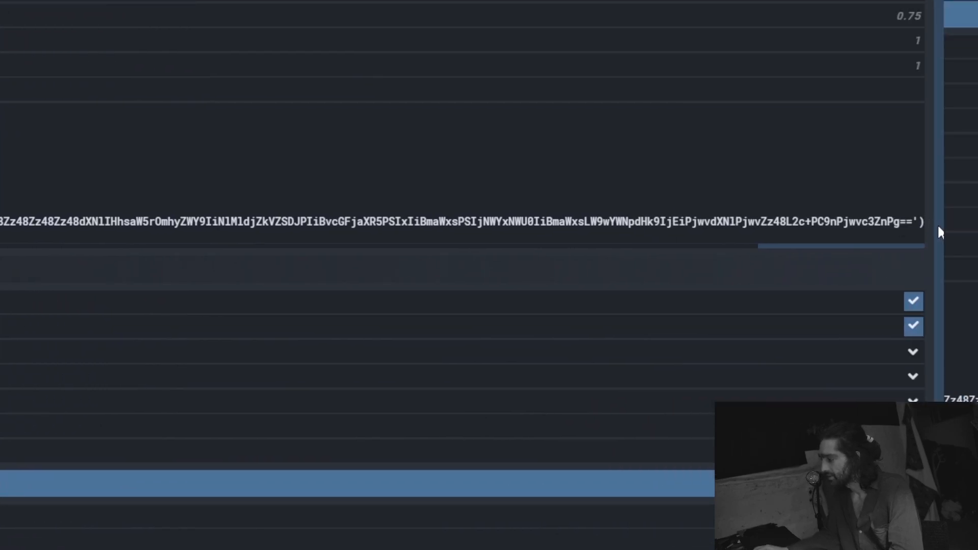
text(;)
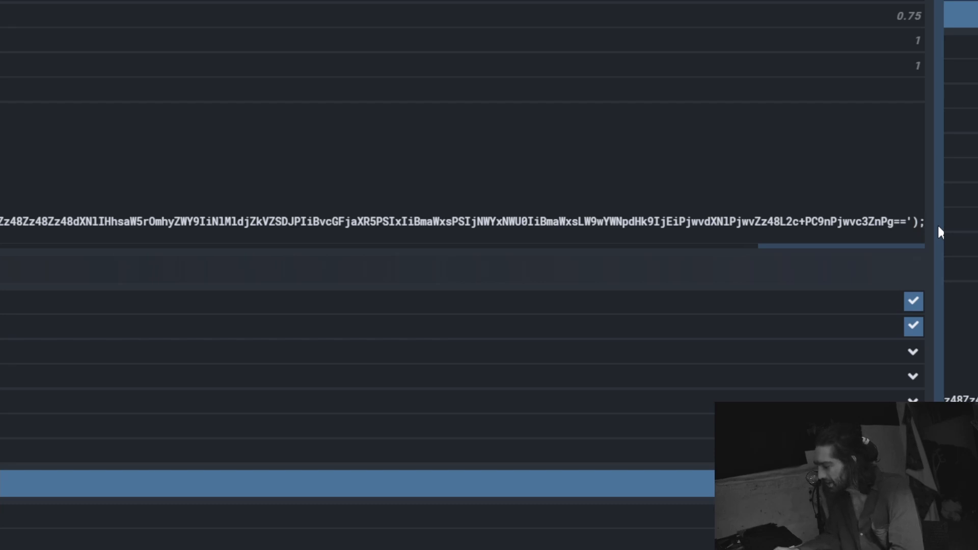
key(BackSpace)
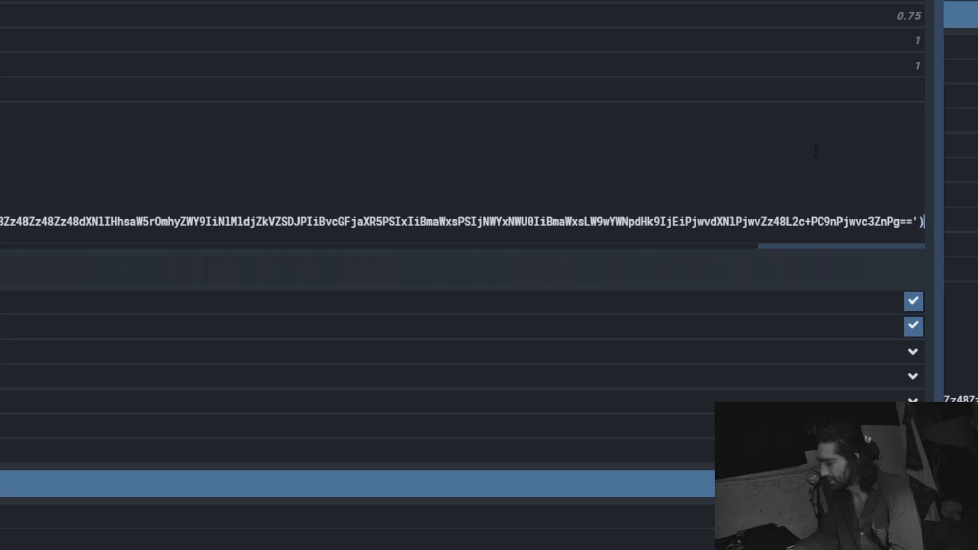
text(;)
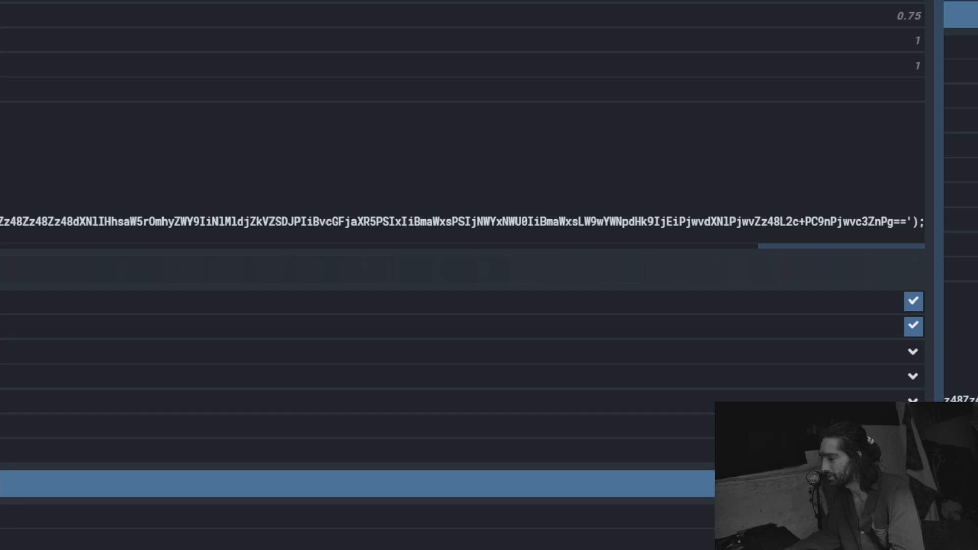
drag(204, 2, 878, 39)
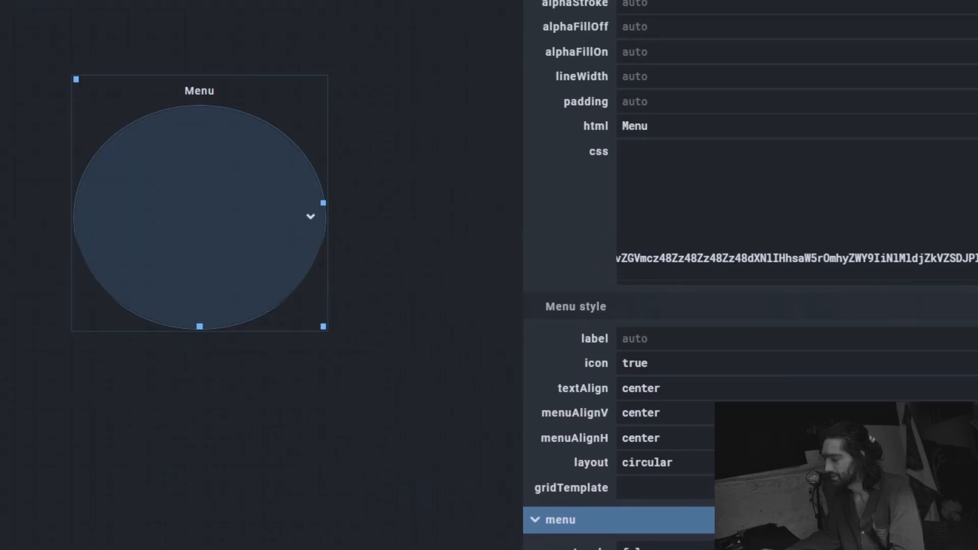
scroll(728, 253, left, 10)
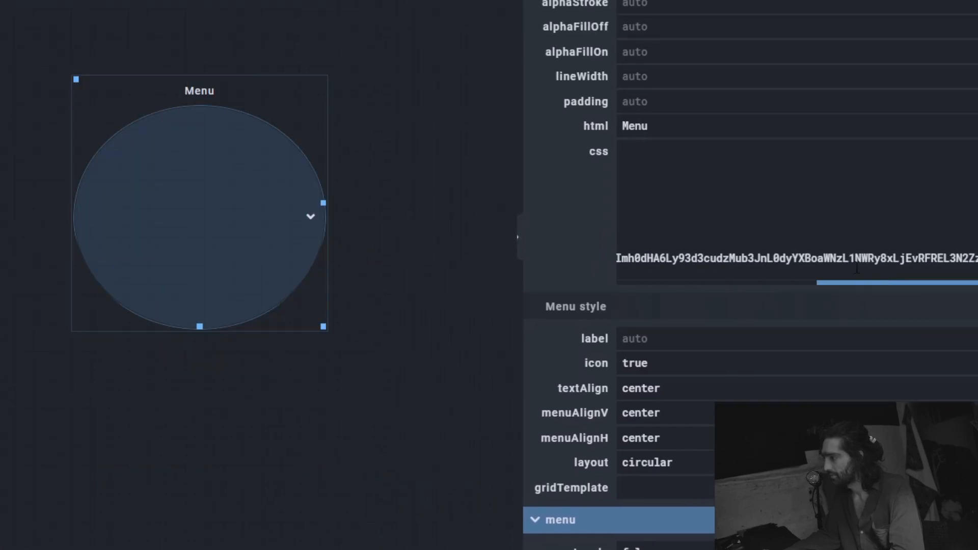
Step: In the .fa-circle1 rule, set the width to 100rem and the hieght value to 100px, ending both with semicolons
click(708, 227)
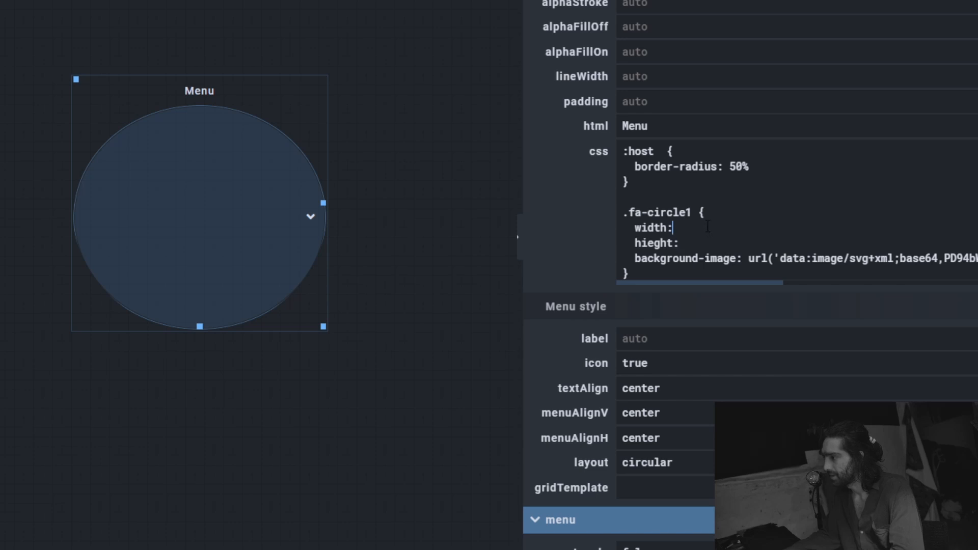
text(100)
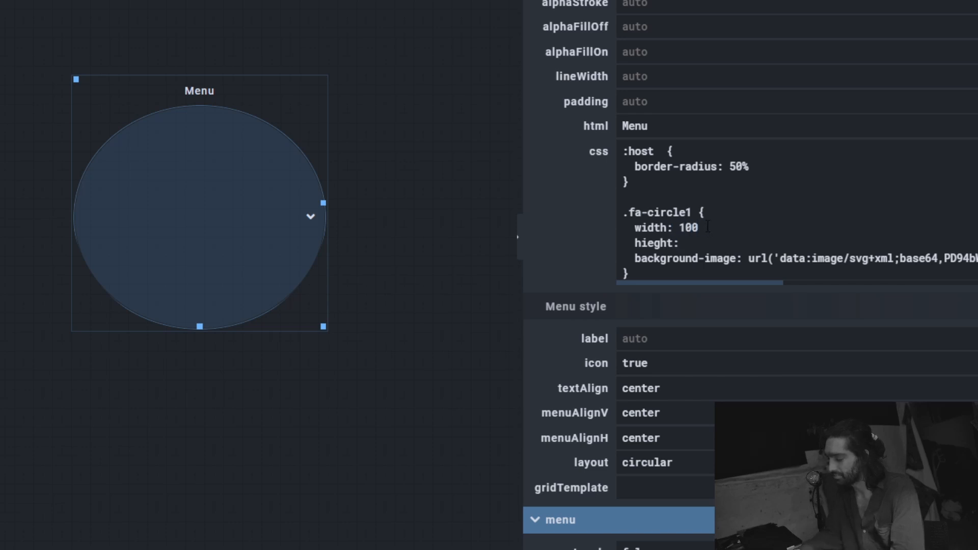
text(px)
key(BackSpace)
text(rem;)
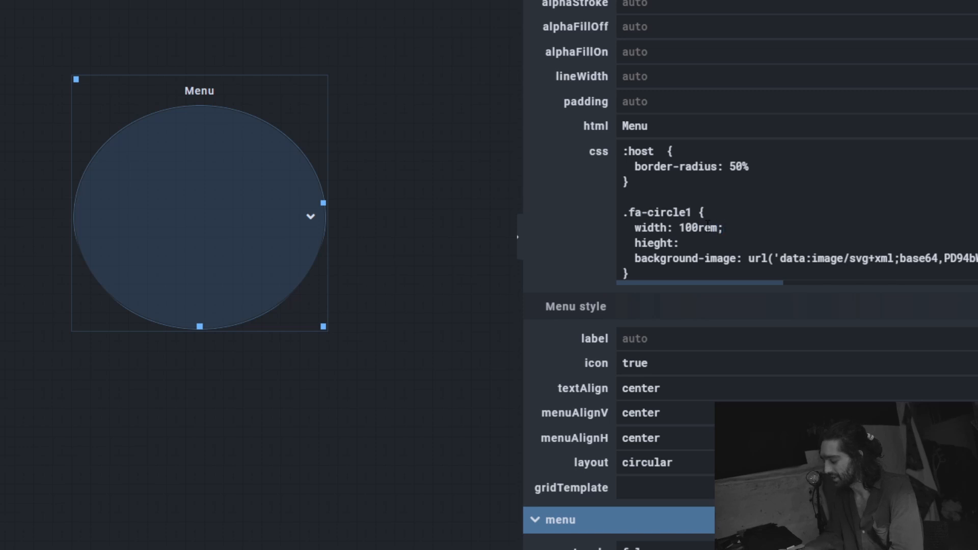
text(100px;)
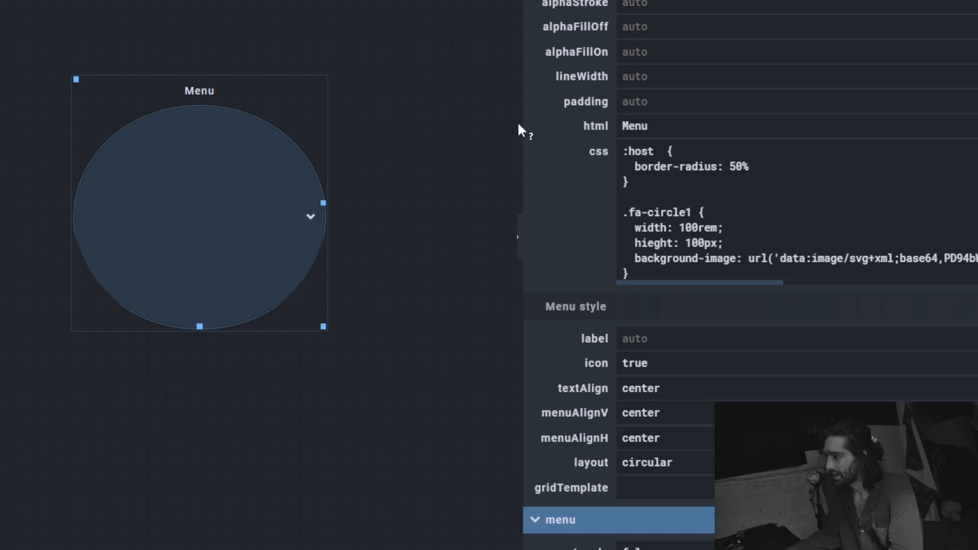
Step: Correct the misspelled "hieght" property to "height" in the .fa-circle1 rule and preview the circle icon in the opened menu
click(268, 225)
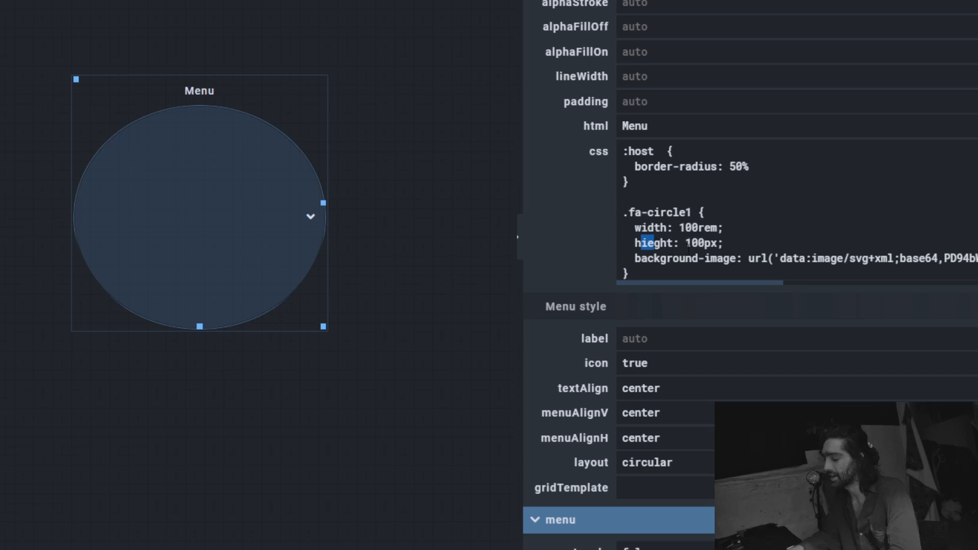
text(ei)
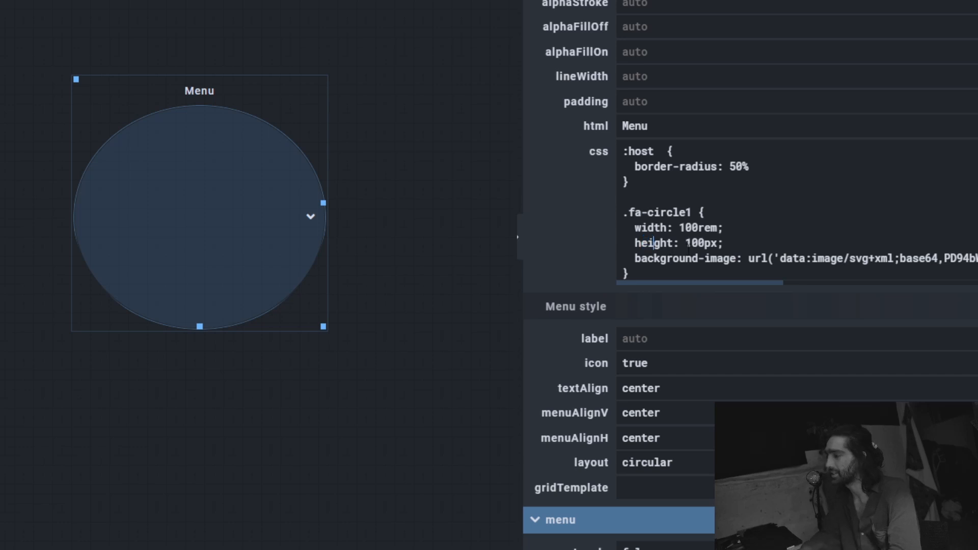
click(276, 228)
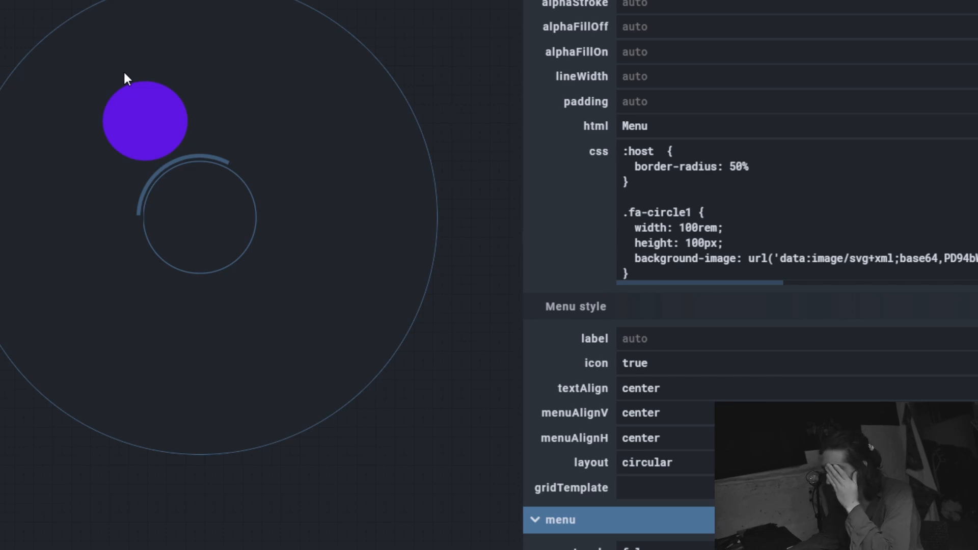
click(423, 410)
Step: Duplicate the .fa-circle1 rule twice below the original in the css field and select the class name of the first copy
drag(630, 274, 589, 206)
key(ctrl+c)
click(676, 275)
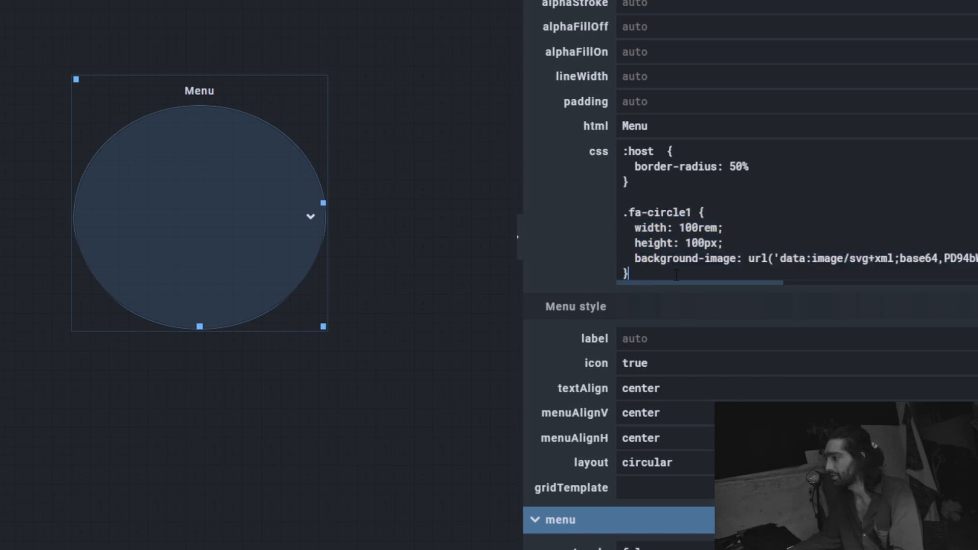
key(Return)
key(Return)
key(ctrl+v)
key(Return)
key(Return)
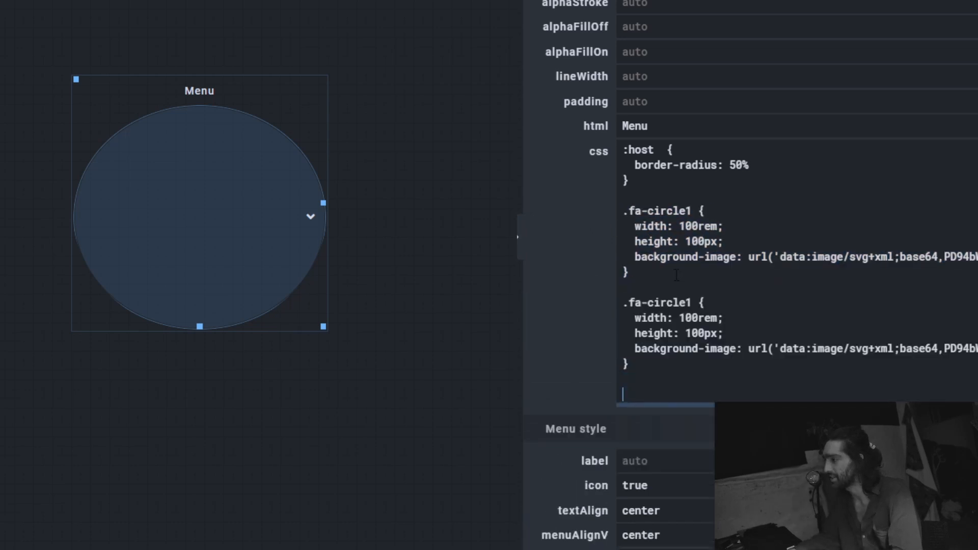
key(ctrl+v)
double_click(677, 302)
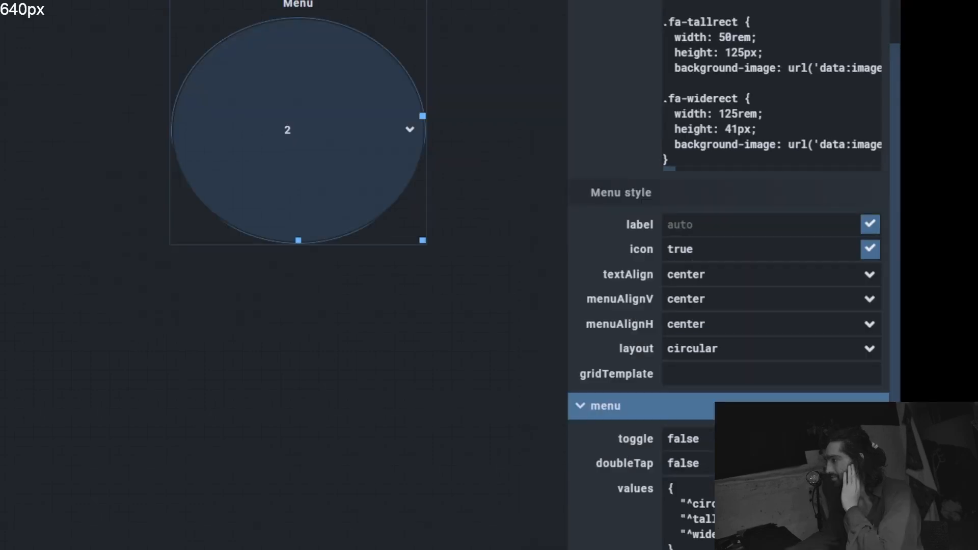
Step: Open the circular menu to check the circle, tall rectangle and wide rectangle icons, and choose the purple circle entry
scroll(181, 70, up, 1)
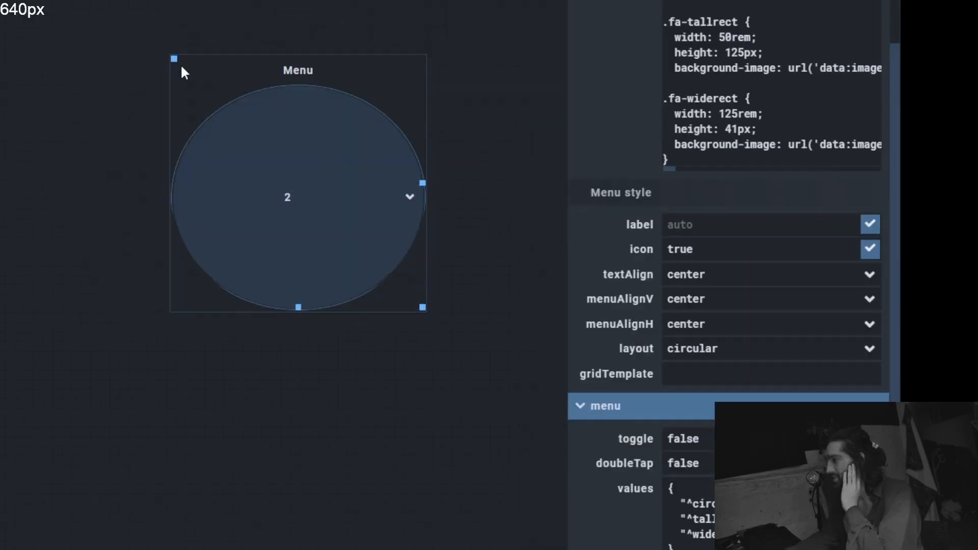
click(323, 265)
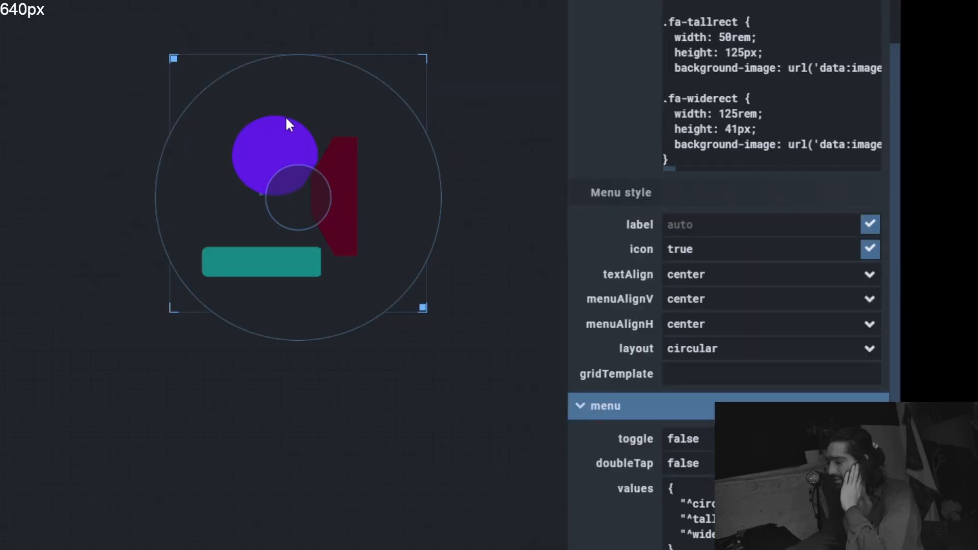
click(422, 335)
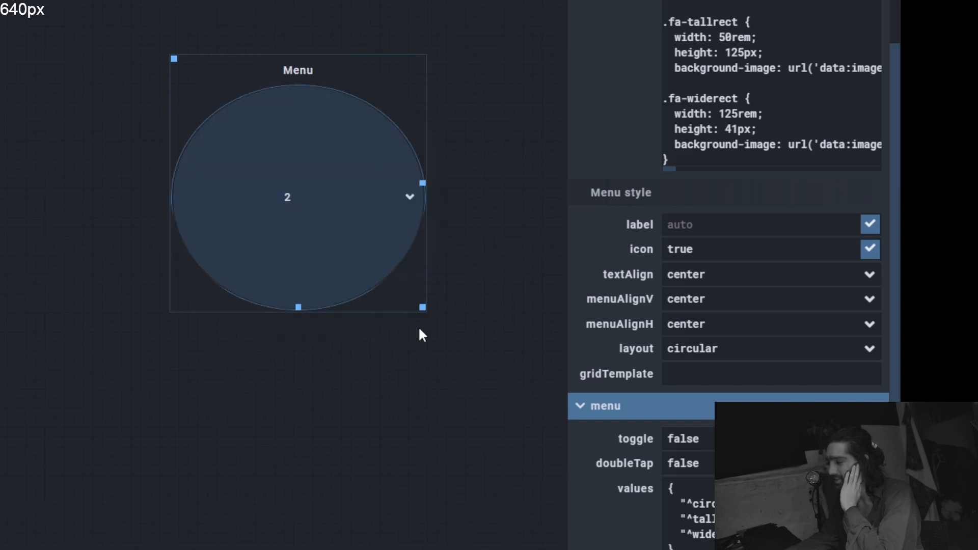
scroll(728, 255, up, 5)
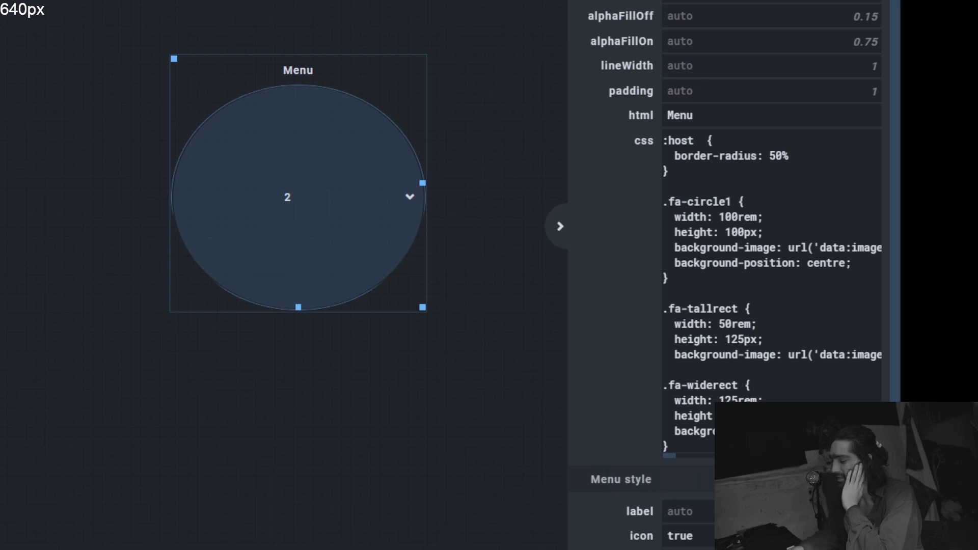
click(332, 277)
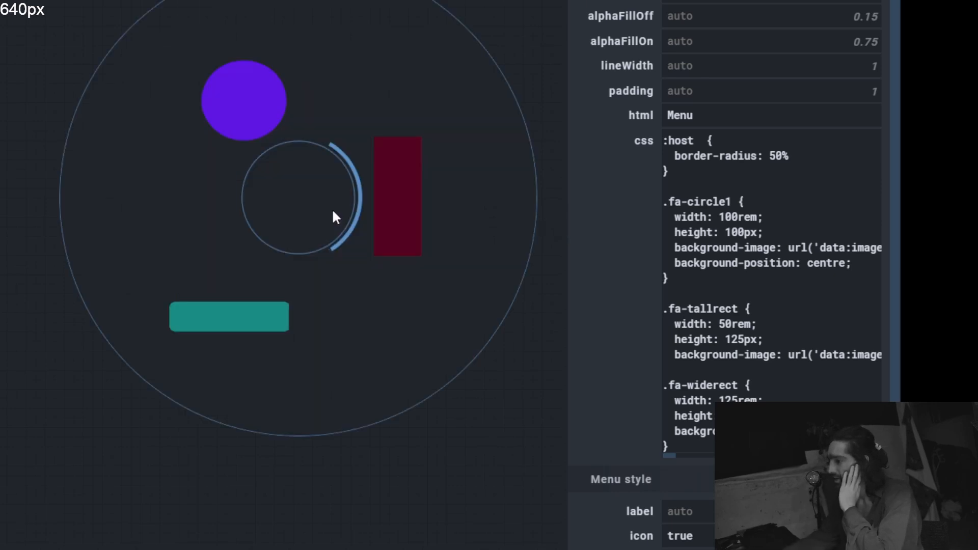
click(329, 201)
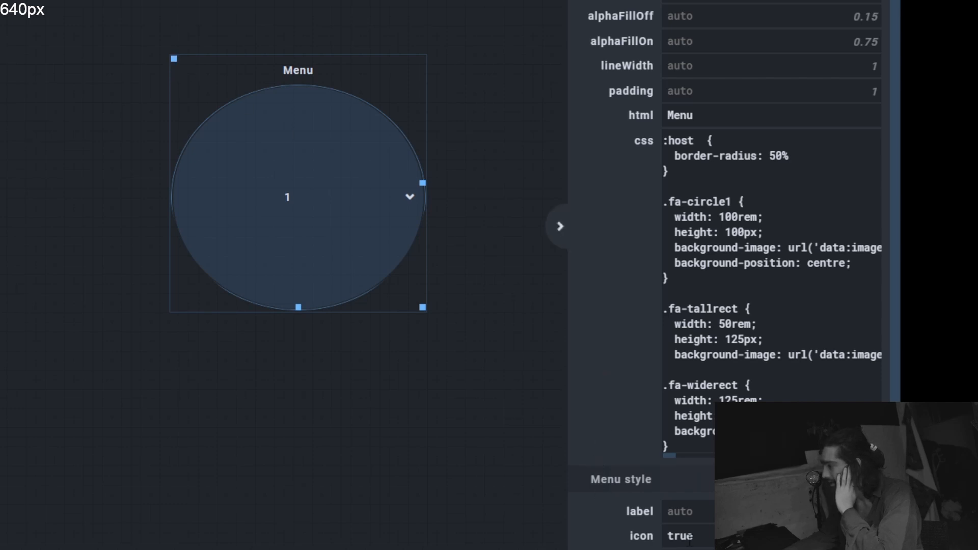
Step: Set the menu's label to %key so it shows the chosen icon, and test it by picking the wide rectangle entry
scroll(644, 535, down, 3)
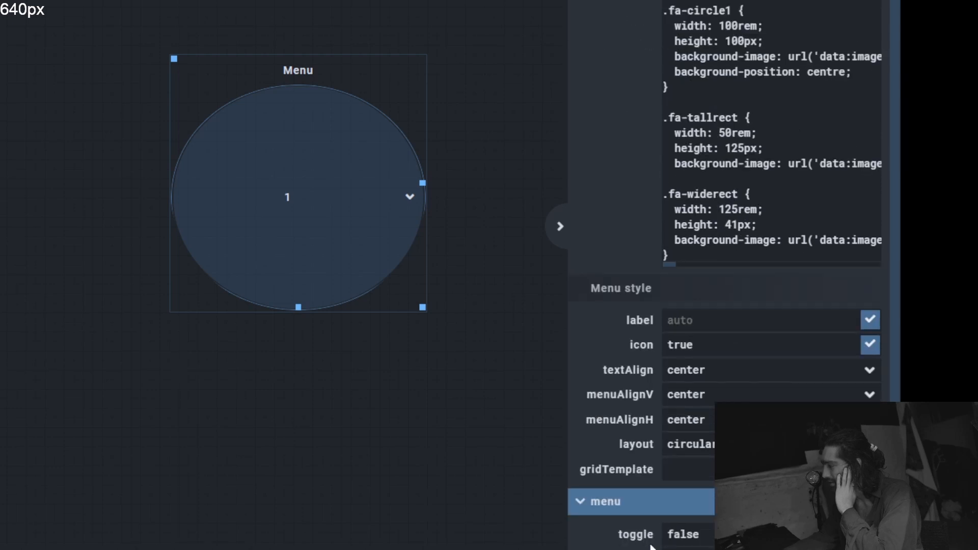
scroll(651, 546, down, 5)
click(699, 34)
text(%key)
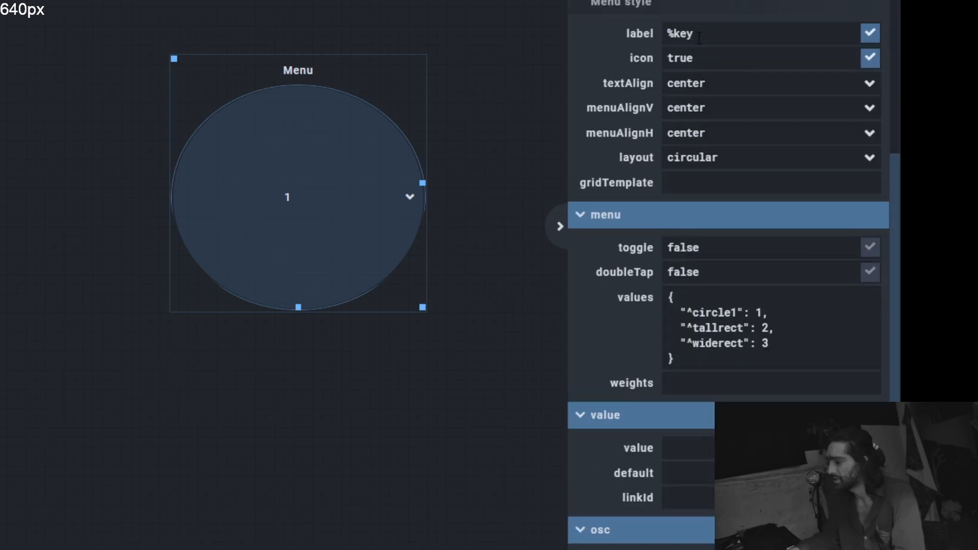
text(4)
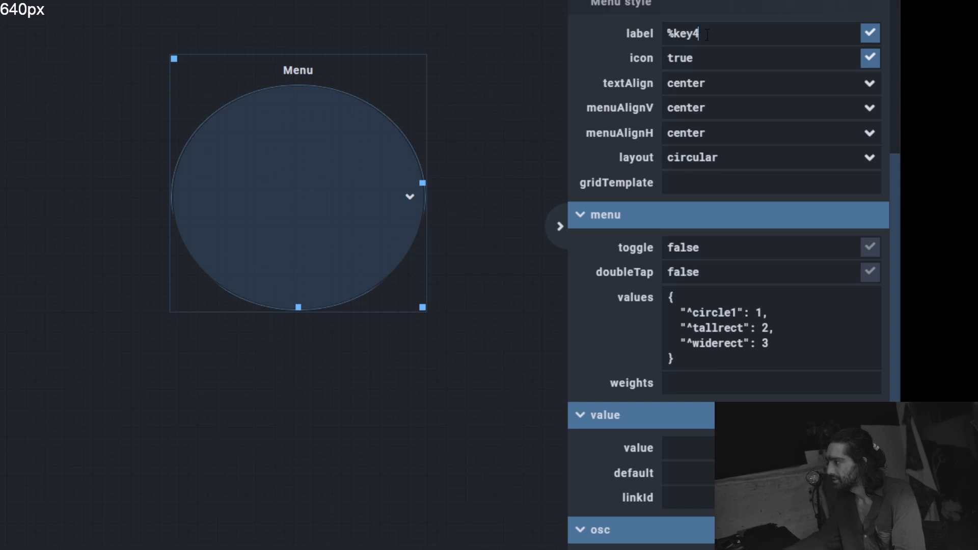
key(BackSpace)
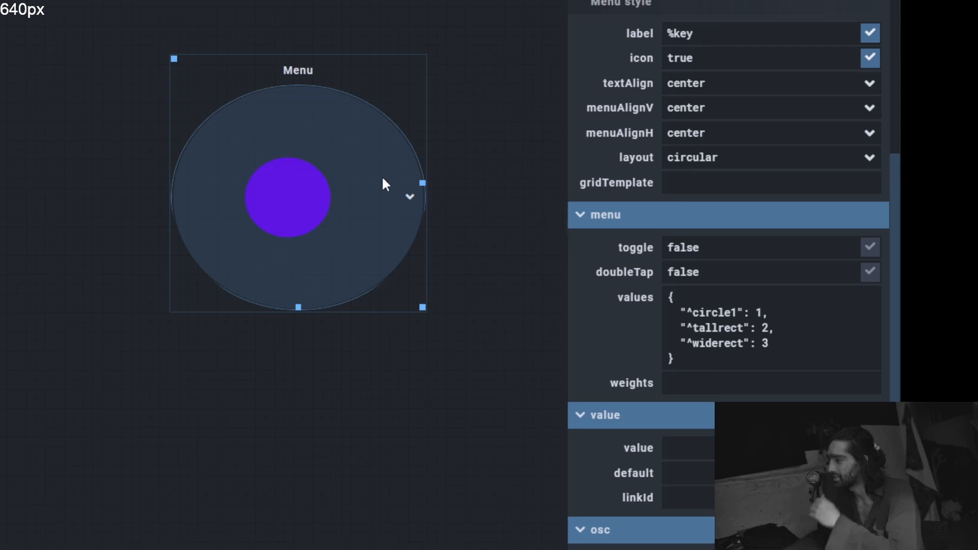
drag(382, 201, 240, 308)
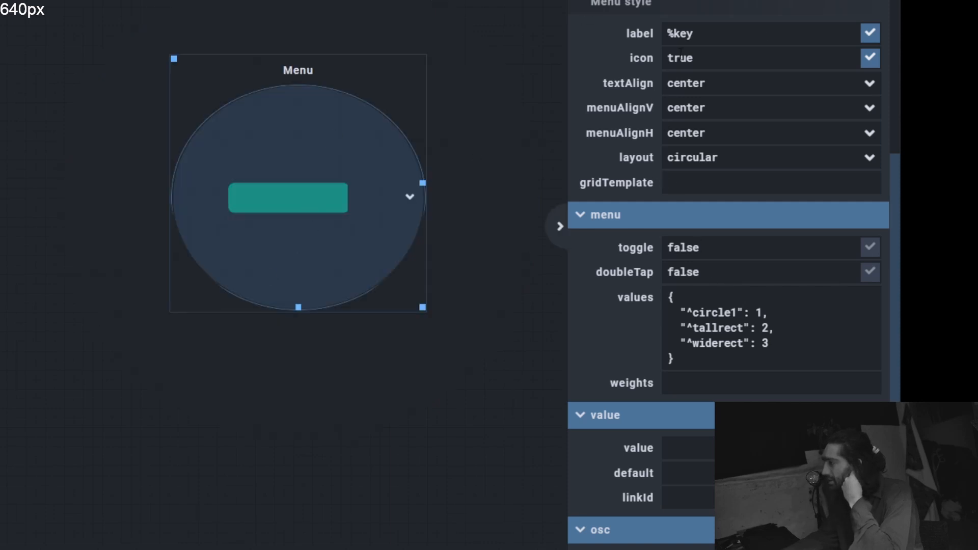
Step: Clear the menu widget's html text and choose the circle entry from the circular menu
scroll(681, 54, up, 5)
double_click(695, 22)
key(BackSpace)
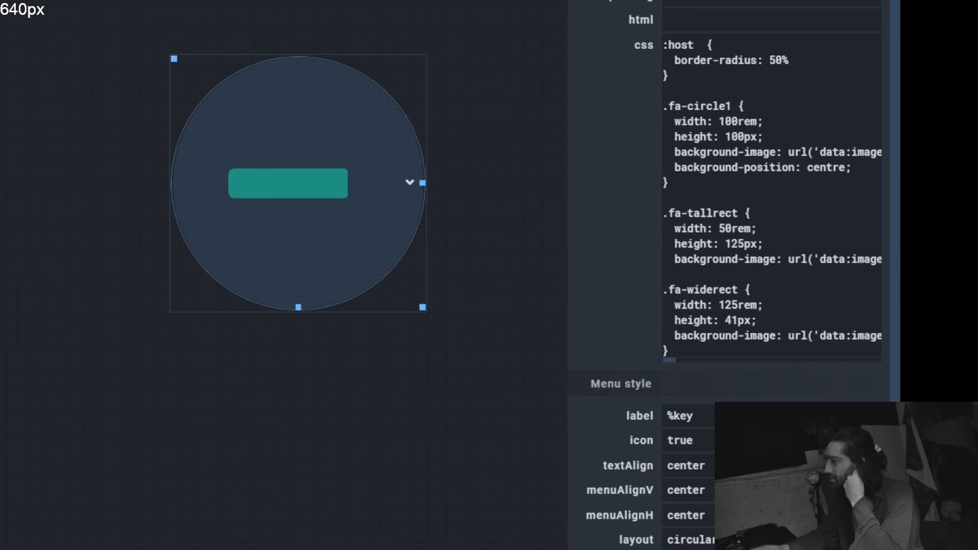
click(326, 194)
click(273, 99)
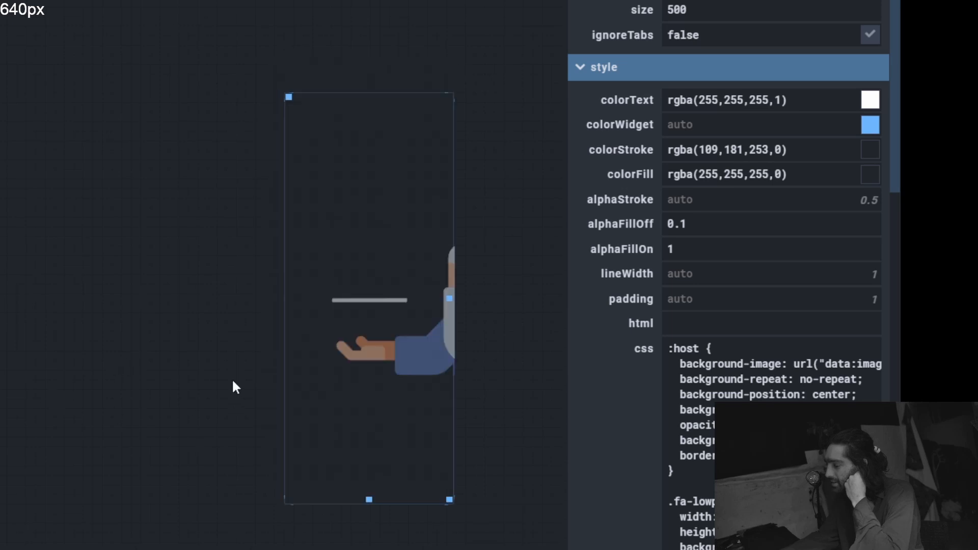
Step: Reduce the height of the menu widget with the hand background image, widen it slightly and move it lower on the canvas
click(455, 448)
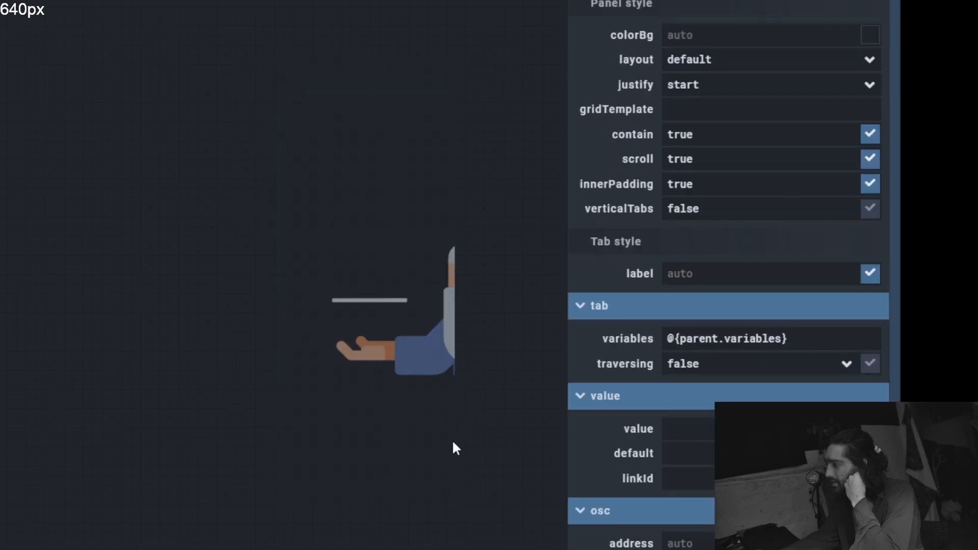
click(402, 354)
drag(448, 500, 460, 336)
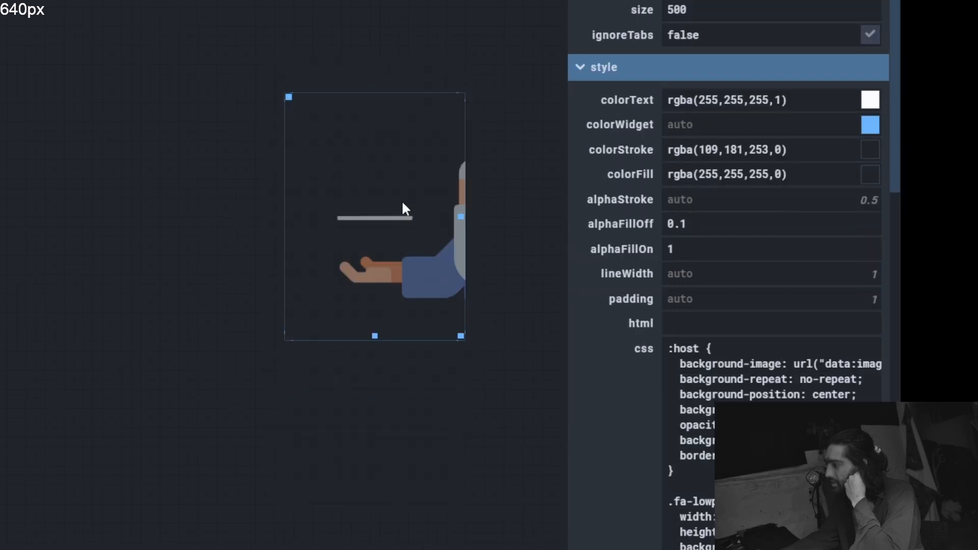
drag(288, 97, 246, 244)
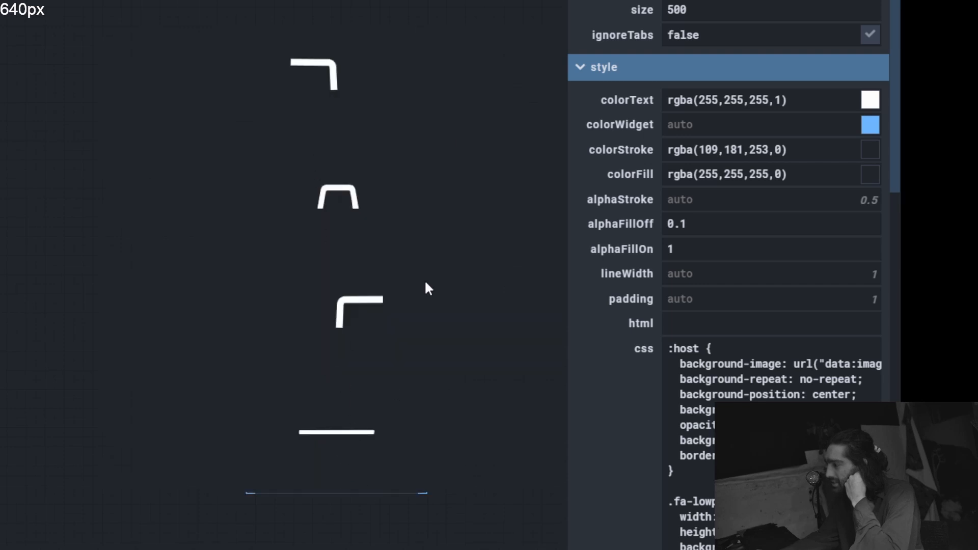
Step: Set the hand-image menu's colorFill to rgba(236,21,21,0.53) and its alphaFillOff to 0
click(690, 244)
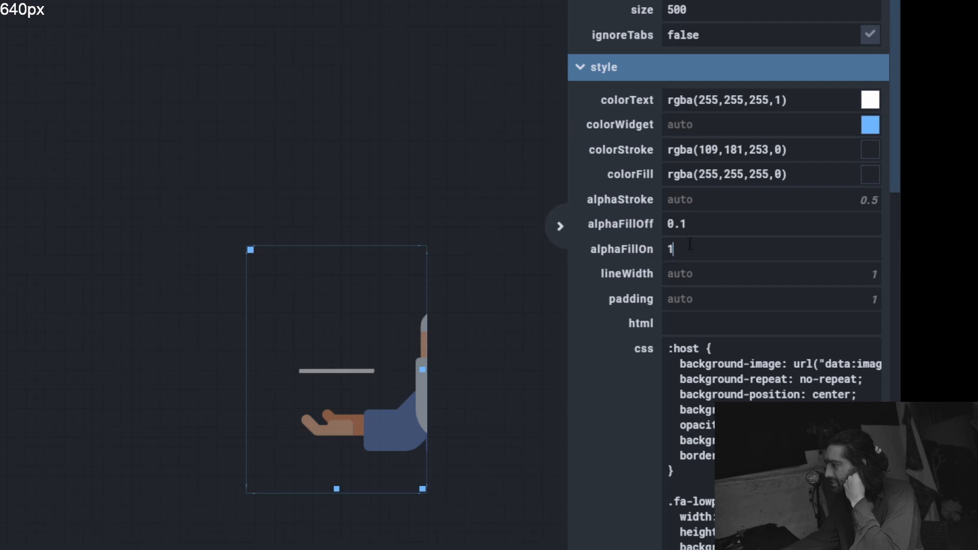
click(403, 176)
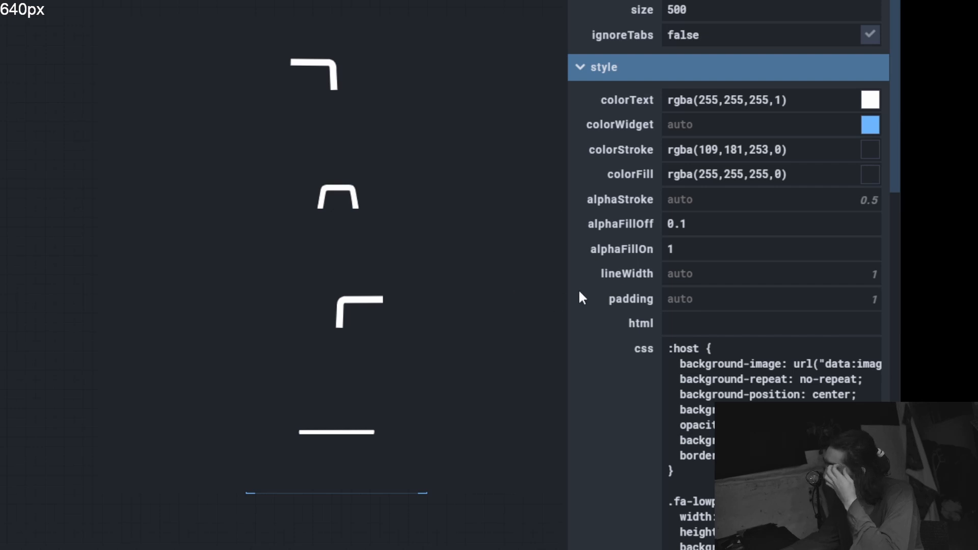
click(657, 284)
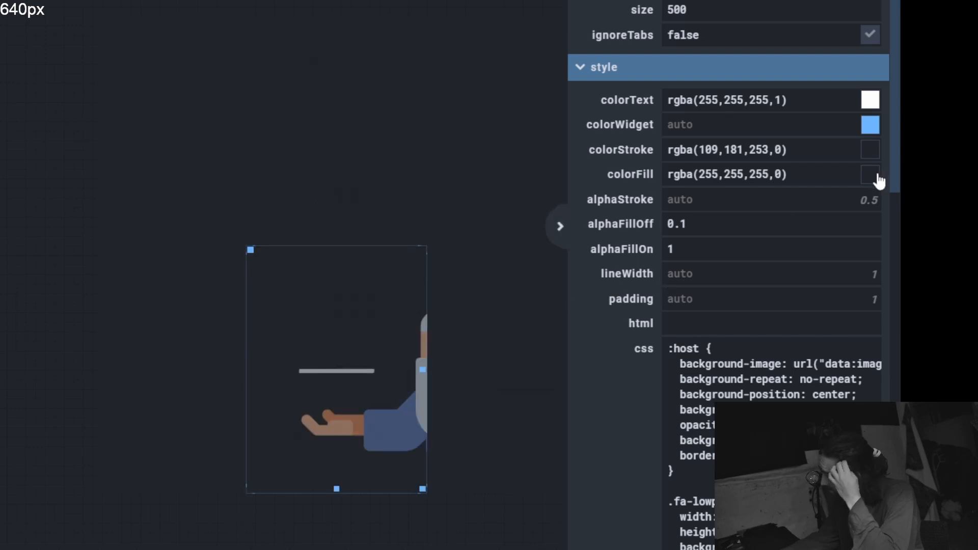
click(876, 175)
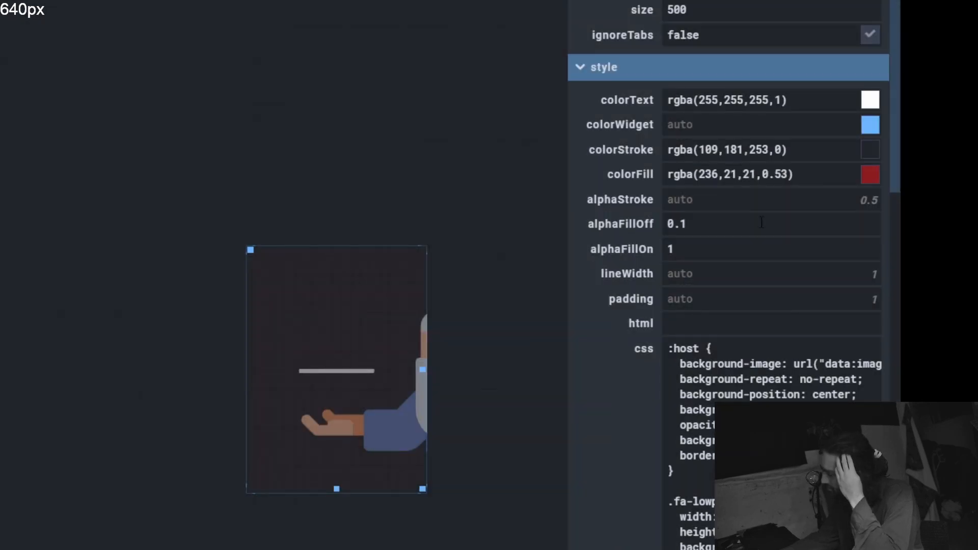
drag(753, 224, 608, 208)
text(0)
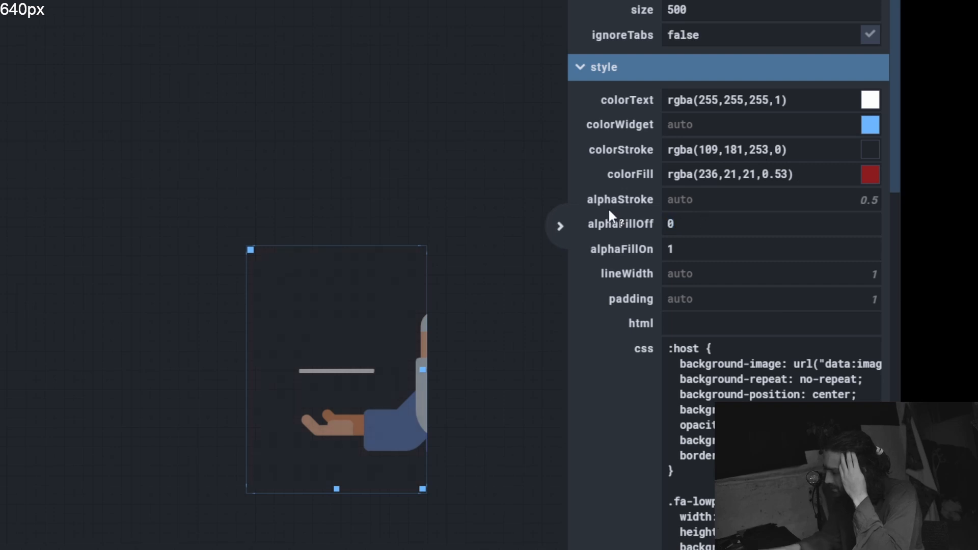
Step: Test the menu's red highlight by choosing its first, third and second filter-shape entries in turn, and review the widget's css rules
click(376, 348)
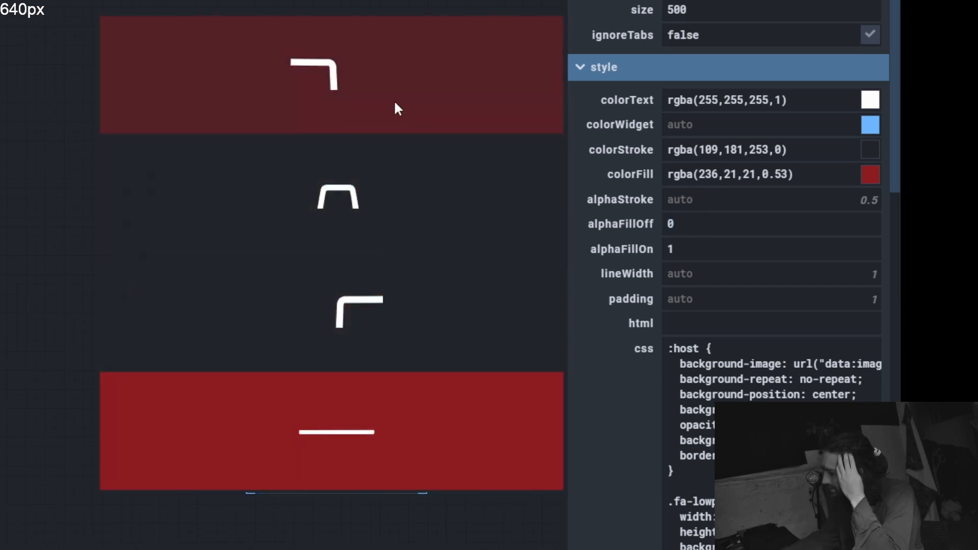
click(397, 108)
click(346, 350)
click(360, 275)
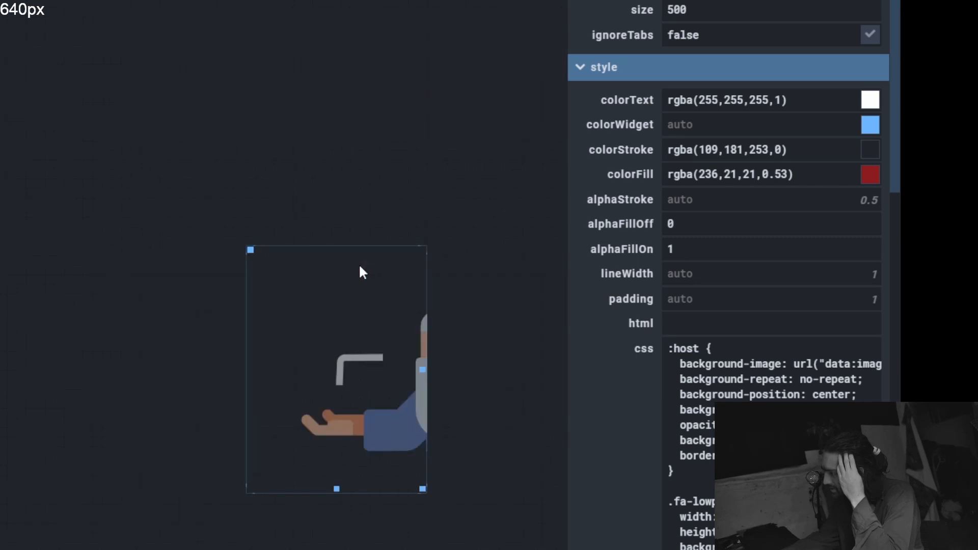
click(375, 349)
click(350, 203)
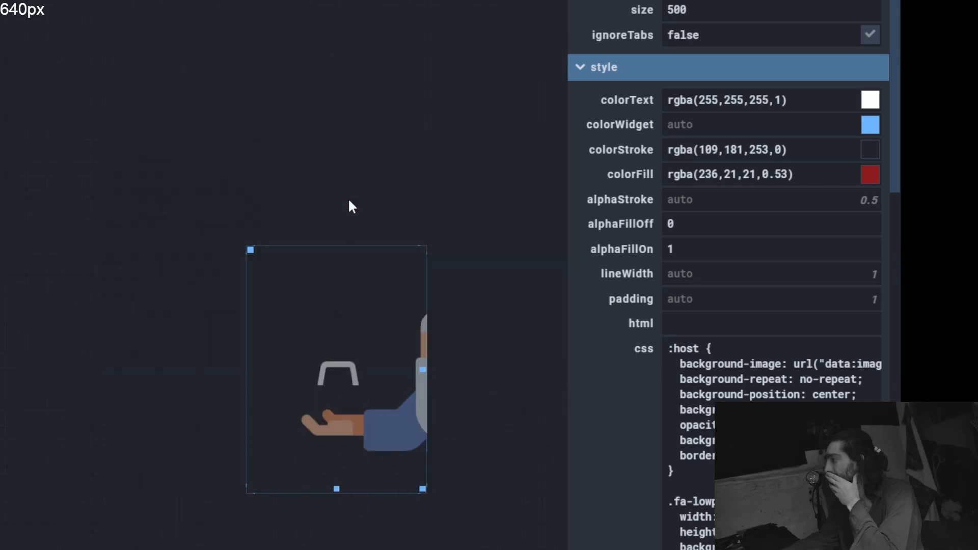
scroll(709, 336, down, 5)
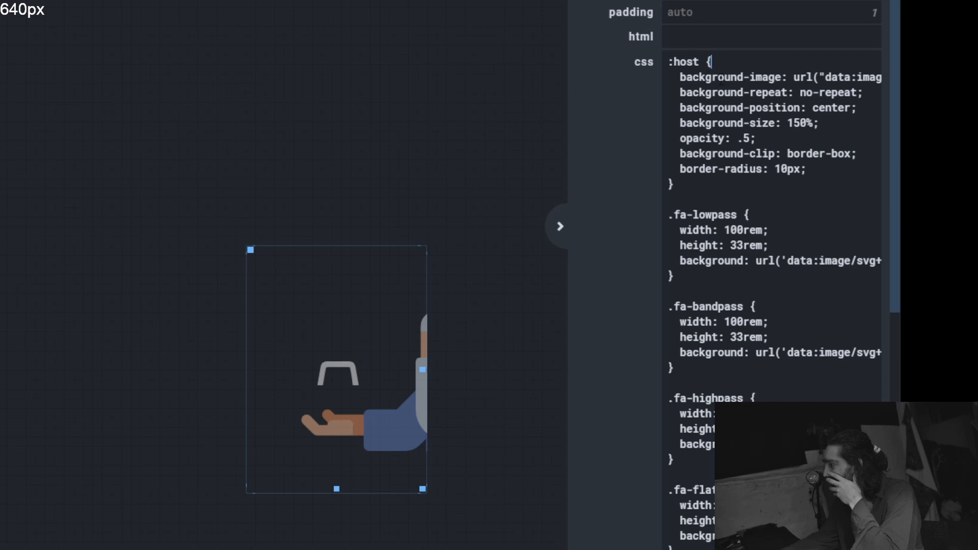
Step: Review the :host background rules in the hand-image menu's css and try out its filter-shape menu
drag(718, 77, 731, 93)
click(780, 107)
drag(384, 398, 312, 495)
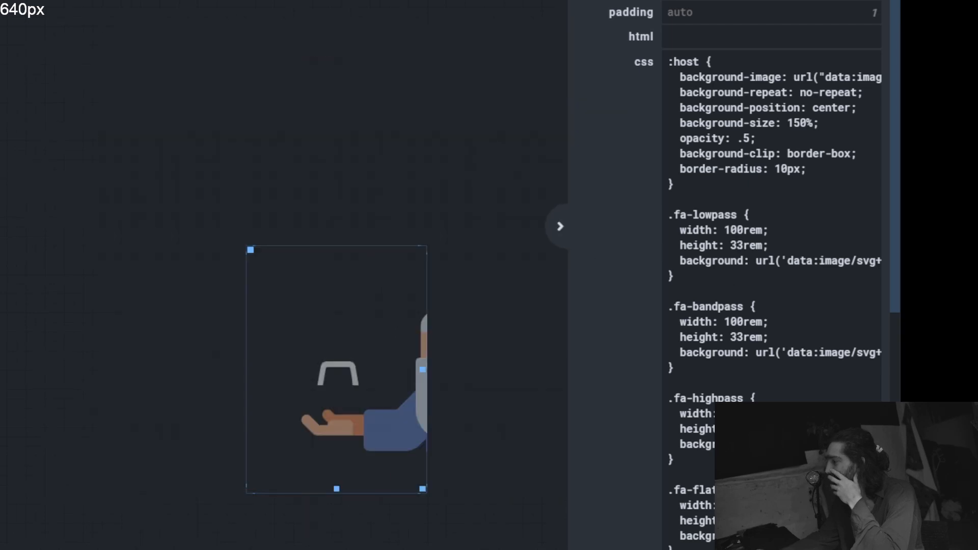
Step: Try the hand-image menu with its custom .fa- filter-shape classes deleted from the css, and restore the classes
drag(683, 549, 658, 200)
key(BackSpace)
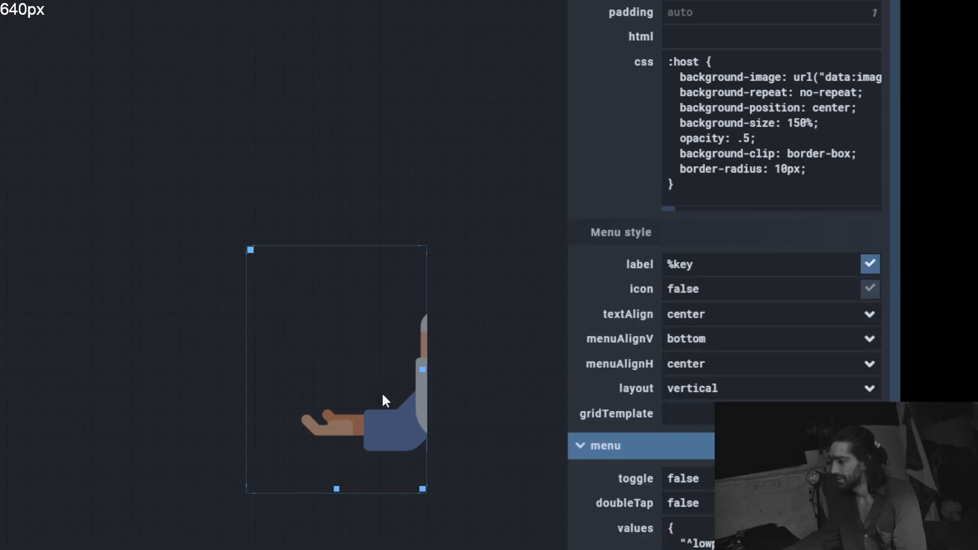
drag(381, 393, 360, 333)
drag(330, 476, 350, 421)
key(ctrl+z)
click(758, 201)
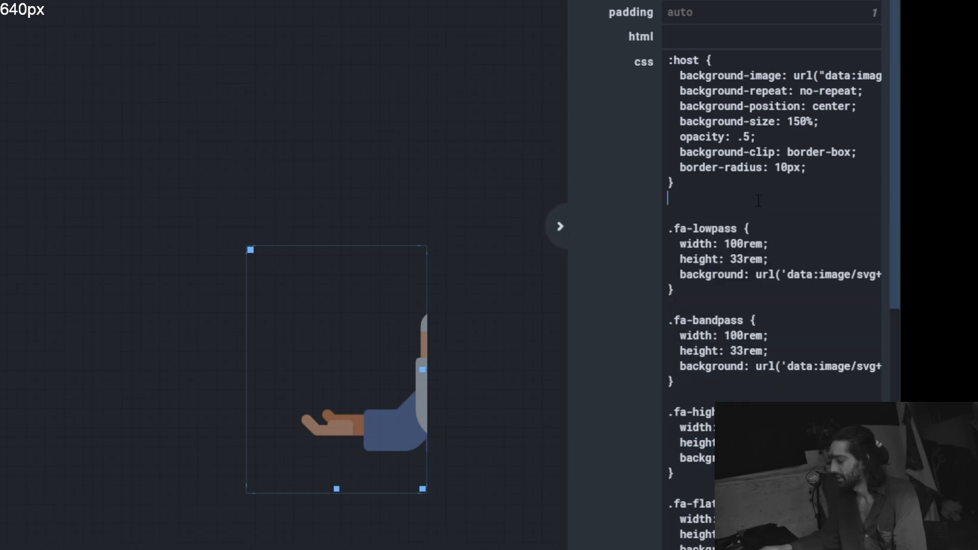
key(BackSpace)
click(723, 214)
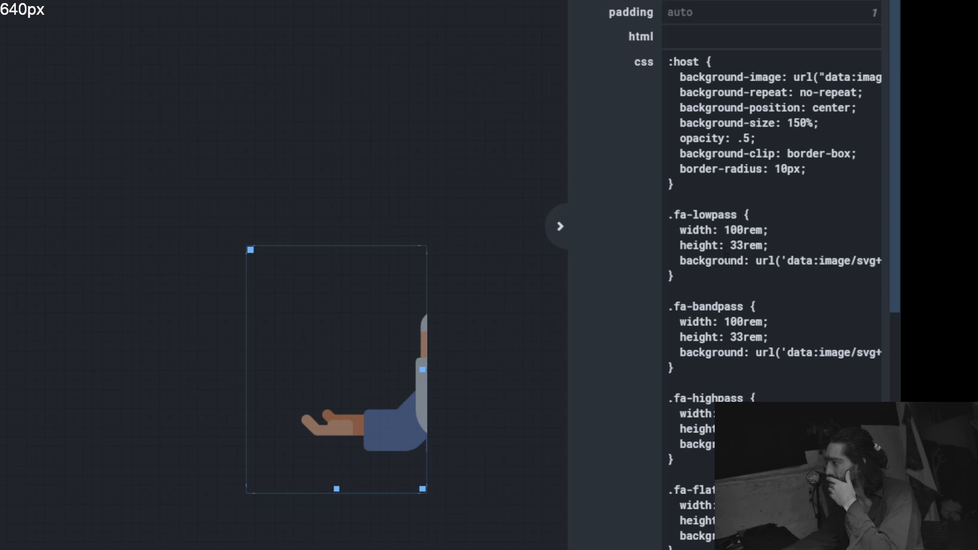
Step: Examine how the menu's values pair the ^lowpass, ^bandpass, ^highpass and ^flat keys with numbers, and choose the lowpass shape
scroll(723, 275, down, 15)
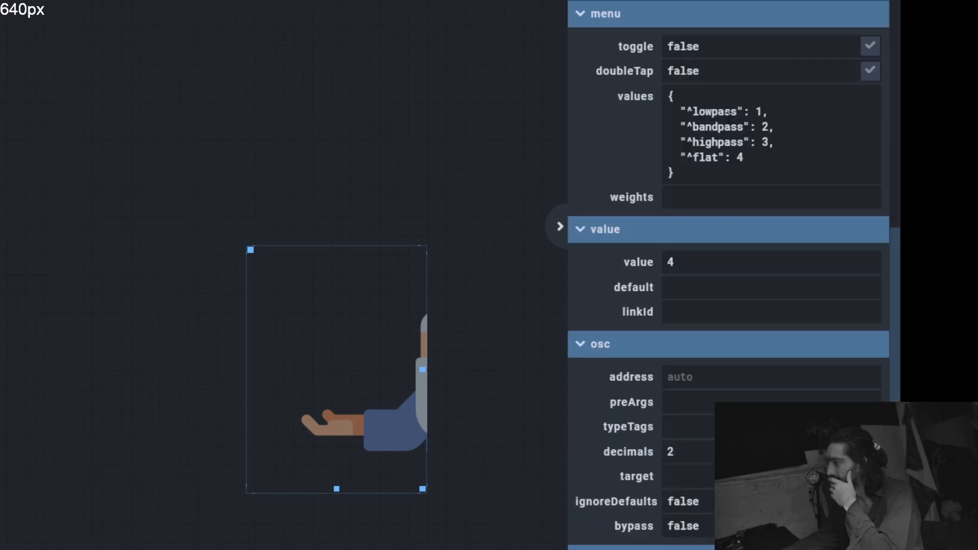
click(724, 112)
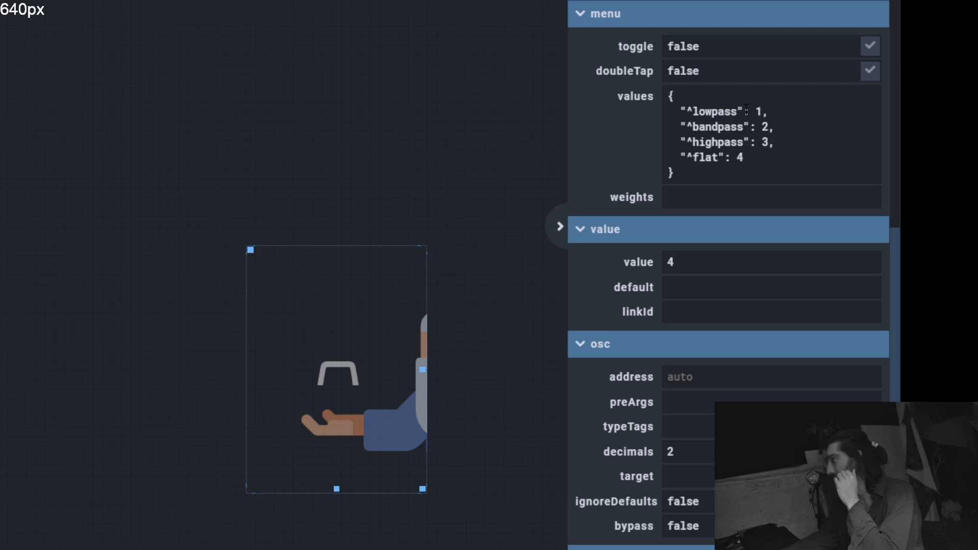
double_click(752, 111)
drag(763, 127, 758, 160)
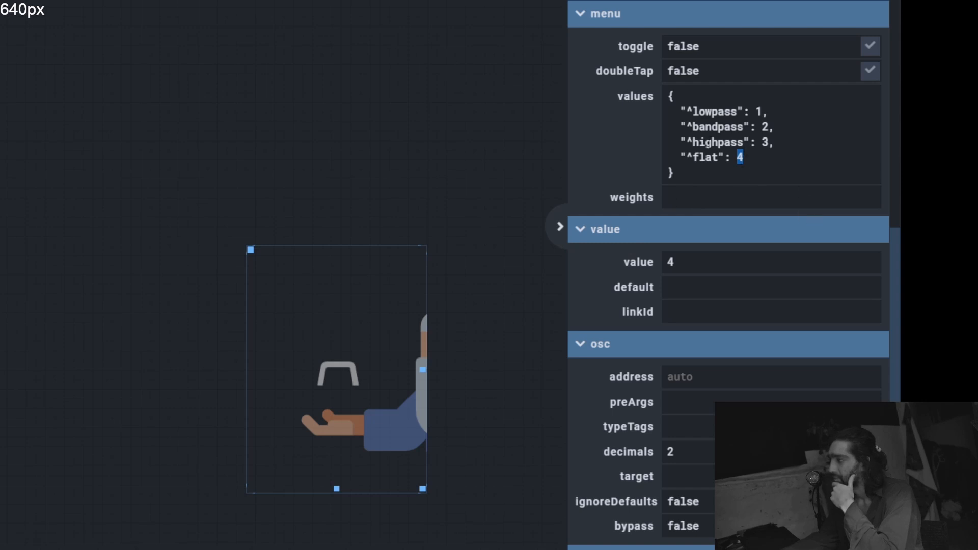
click(718, 111)
drag(370, 361, 331, 90)
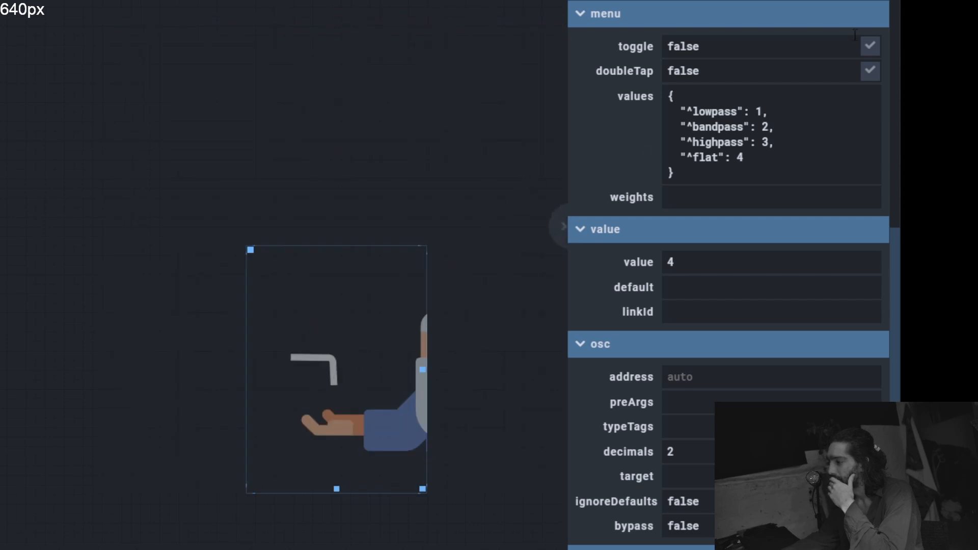
double_click(757, 112)
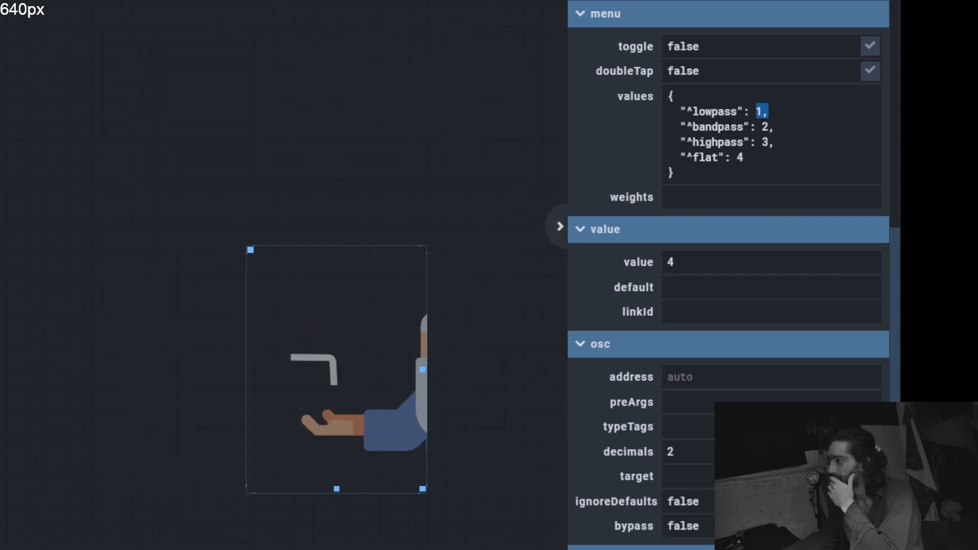
click(705, 126)
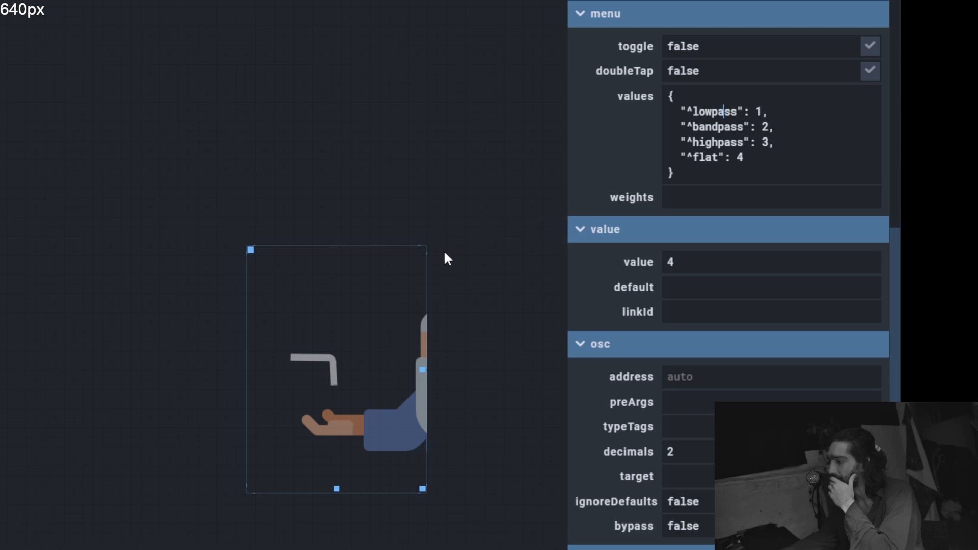
Step: Examine the menu's script, especially the value == 1 condition and the MasteringEq set commands in its block
scroll(698, 224, down, 5)
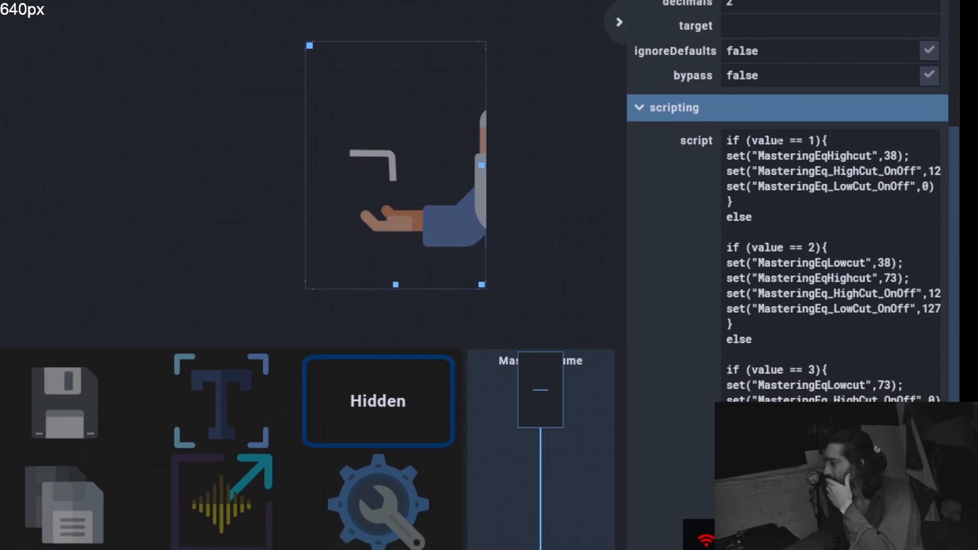
drag(779, 141, 832, 141)
drag(740, 156, 883, 156)
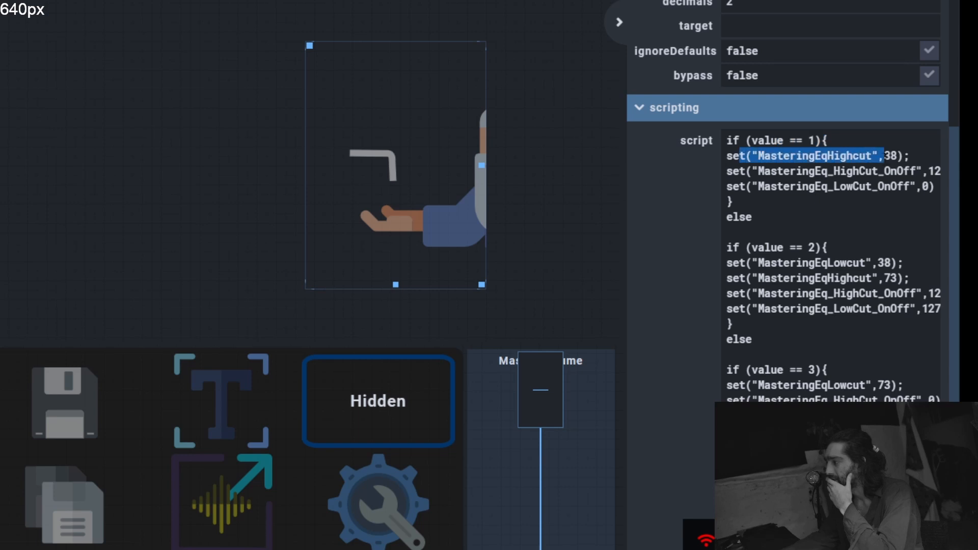
click(901, 156)
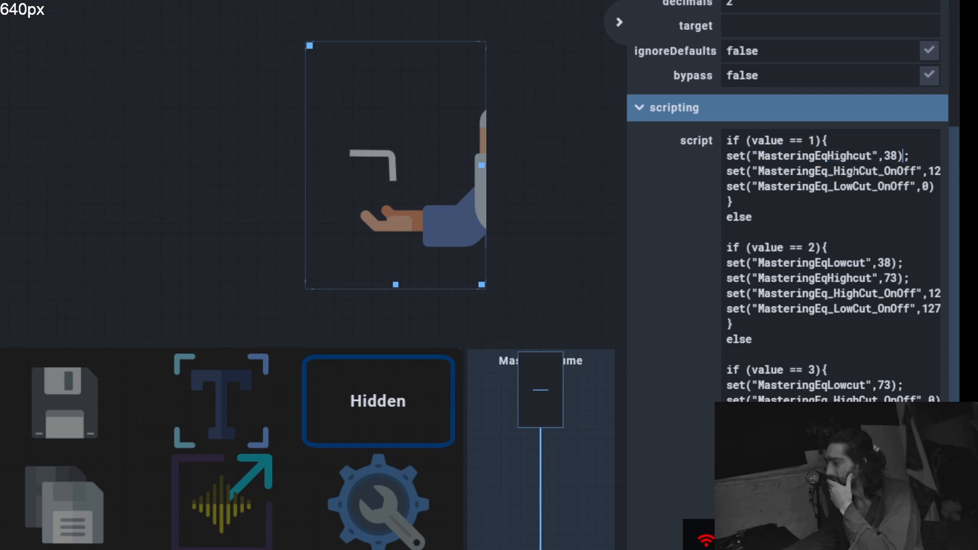
drag(752, 217, 727, 141)
click(752, 217)
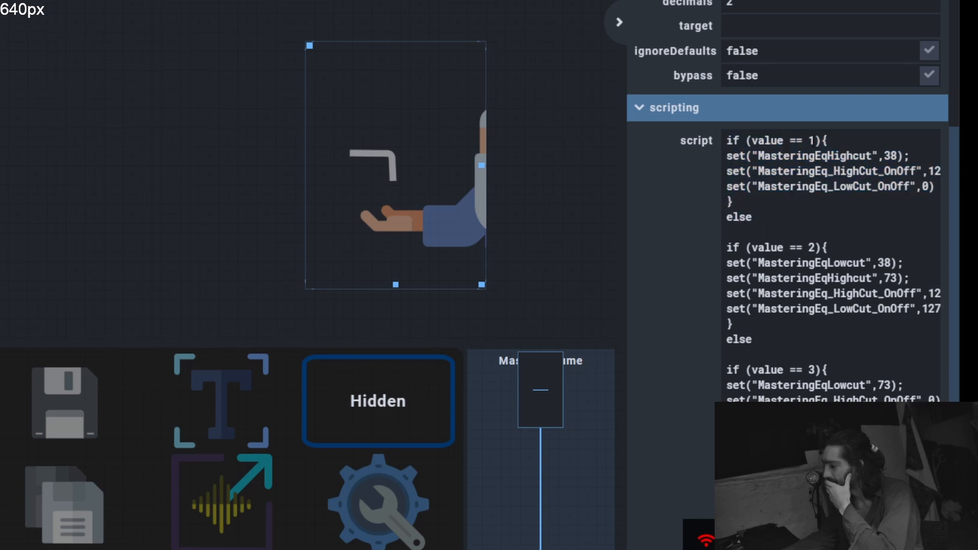
scroll(766, 56, up, 5)
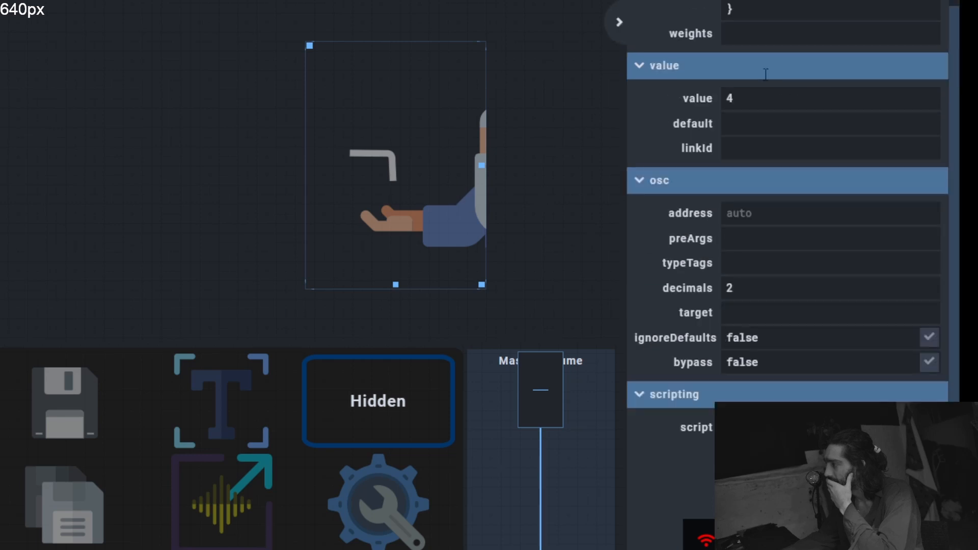
Step: Test the hand-image menu's flat, bandpass, lowpass and highpass entries in turn, ending on highpass
click(336, 180)
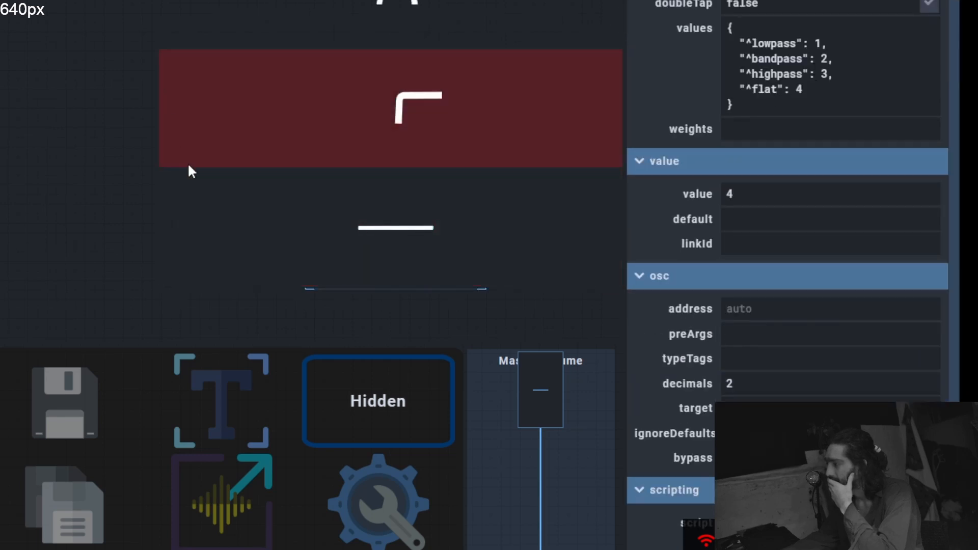
click(319, 228)
click(390, 234)
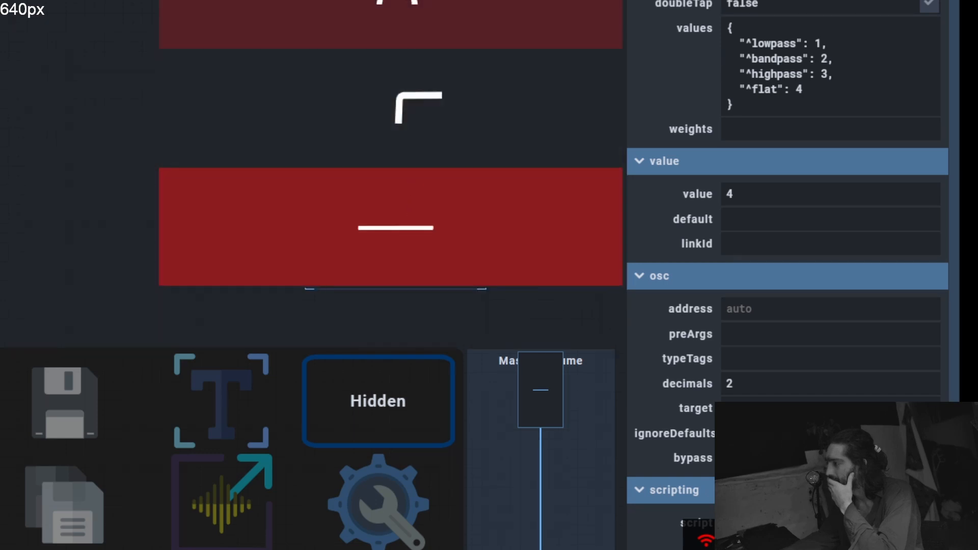
click(308, 249)
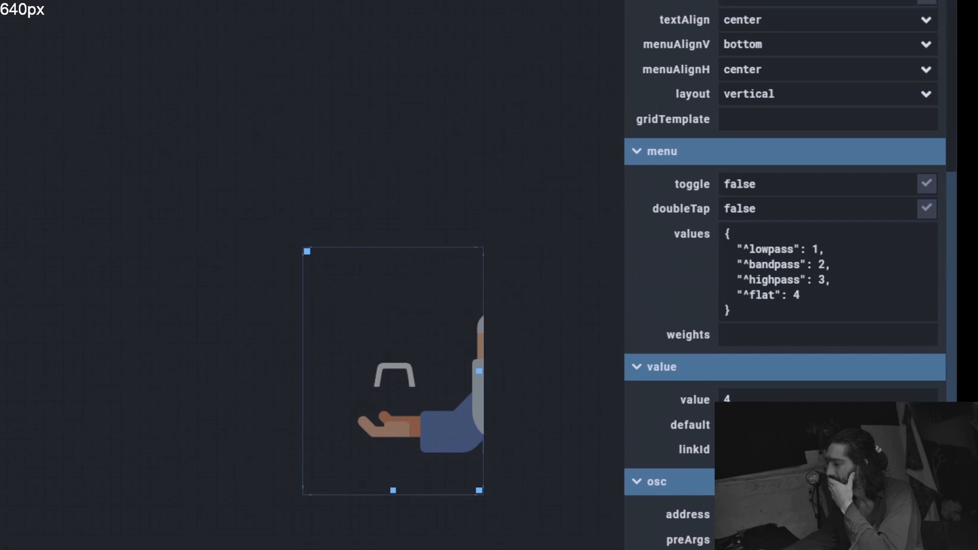
click(344, 430)
click(408, 109)
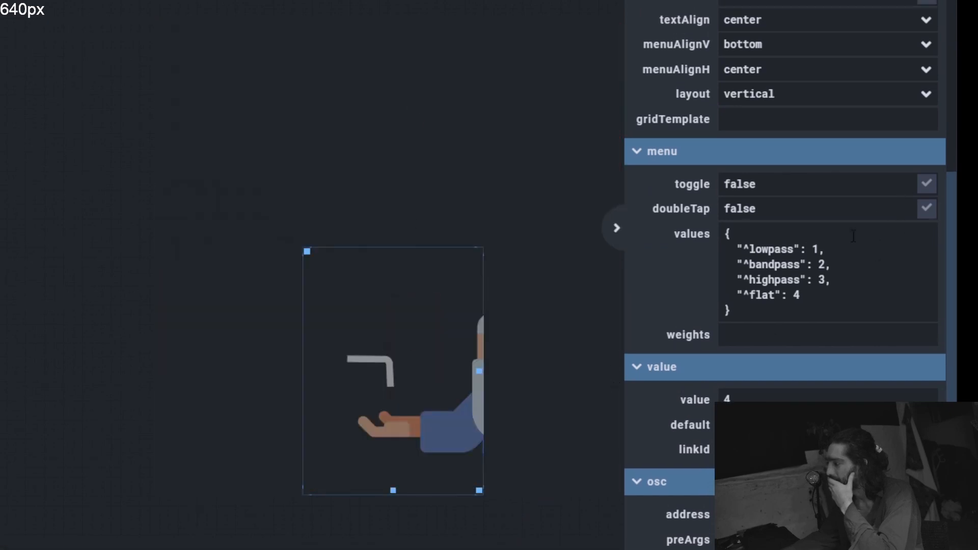
click(418, 327)
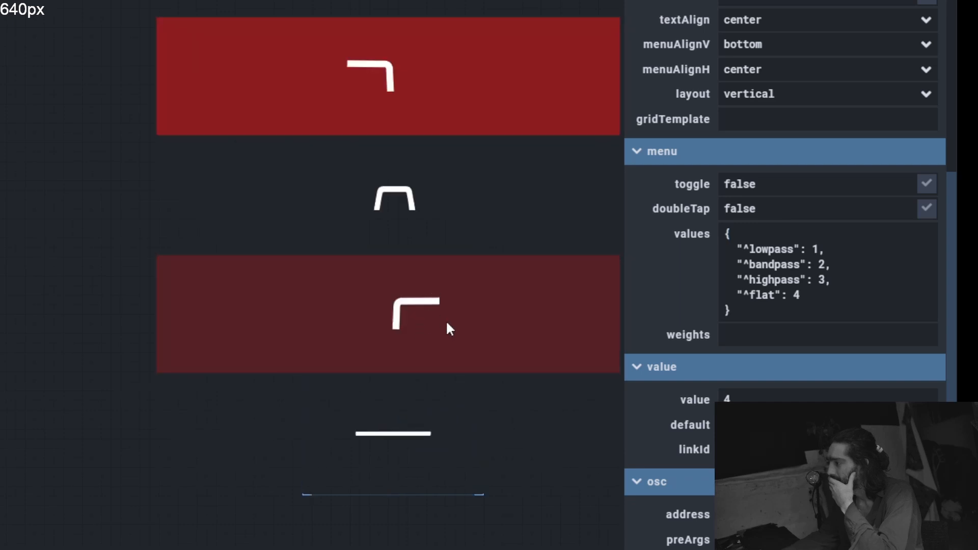
click(438, 323)
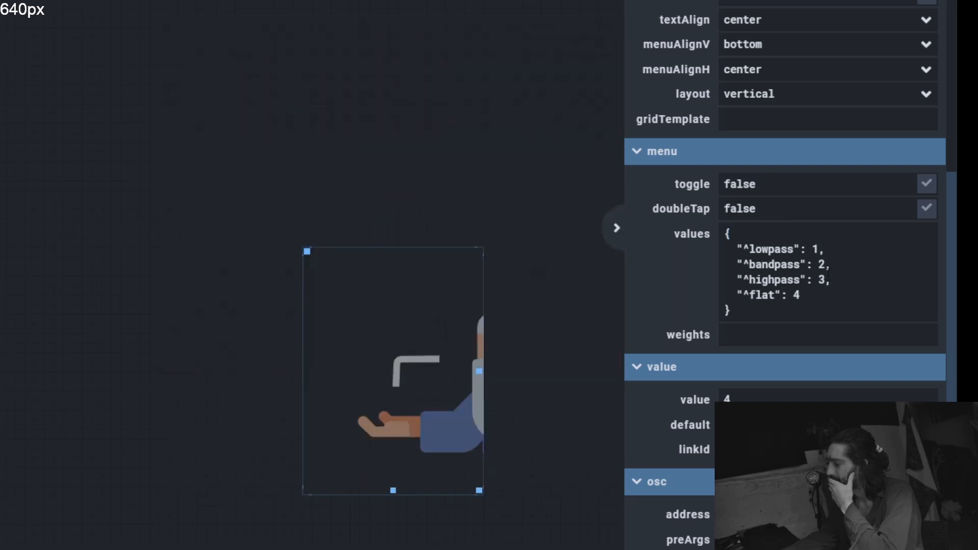
Step: Select the circular menu widget that shows the teal rectangle
scroll(827, 310, down, 9)
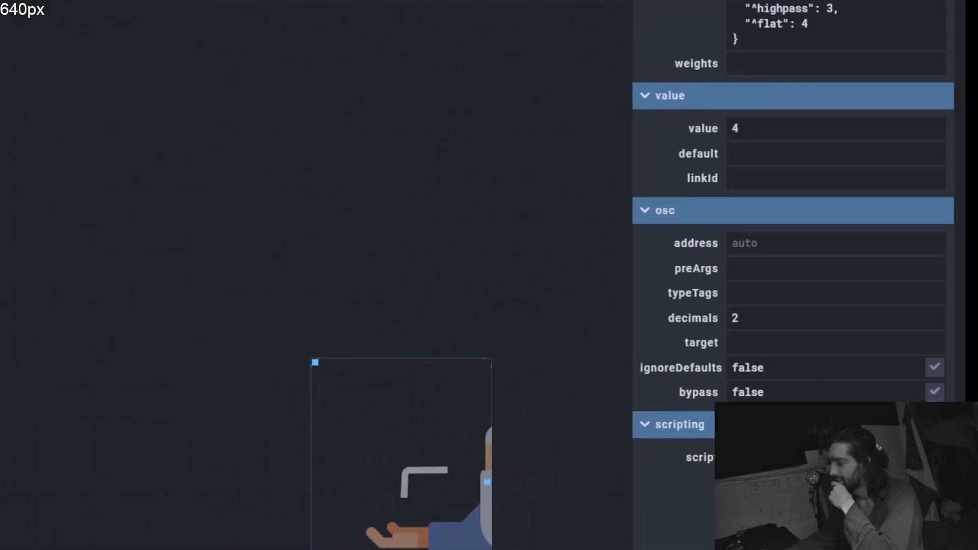
drag(318, 354, 133, 199)
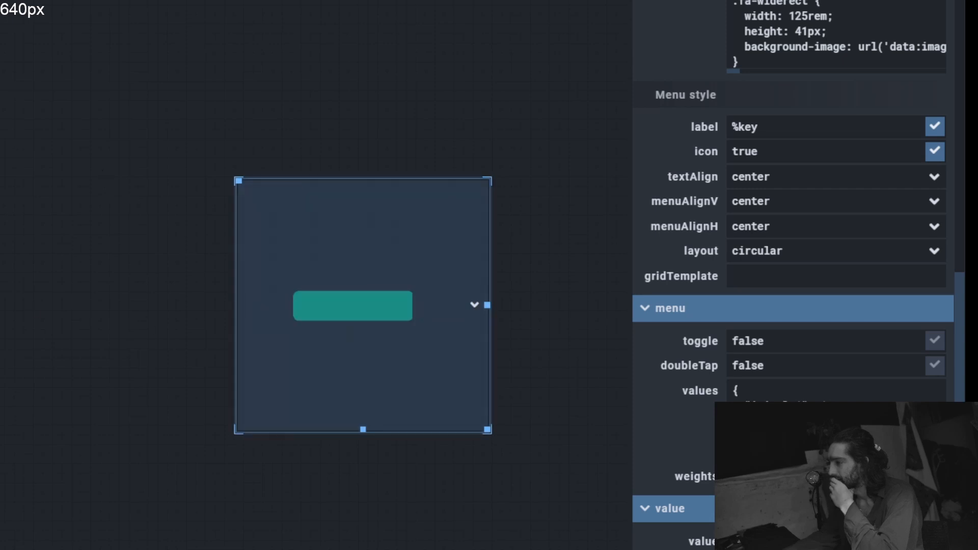